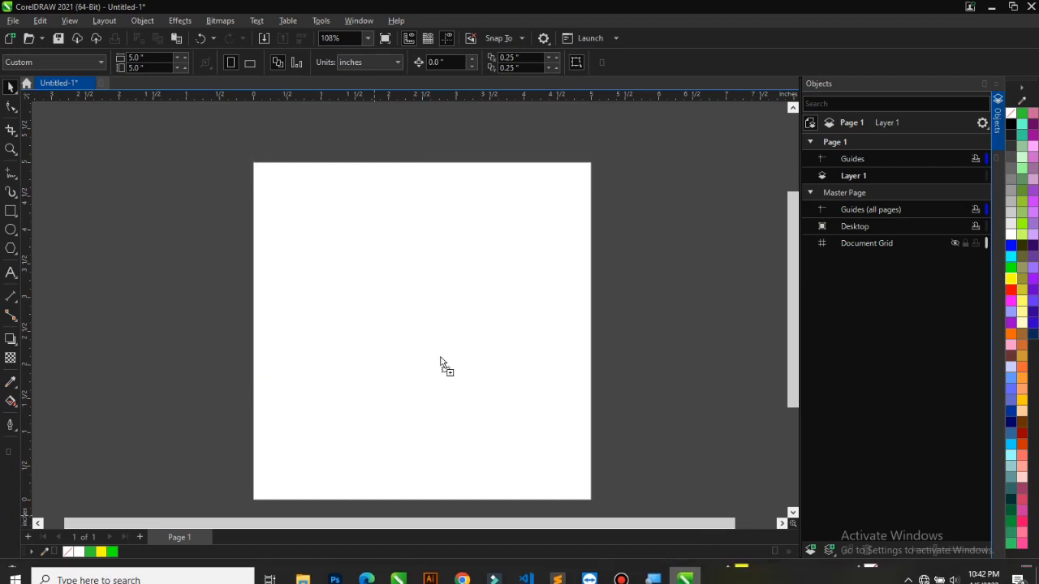
Step: Place the road photo at about 3.03 × 4.56 in on the page and put a duplicate beside it
{"action": "scroll", "coordinate": [373, 362], "scroll_direction": "up", "scroll_amount": 2}
{"action": "scroll", "coordinate": [373, 362], "scroll_direction": "down", "scroll_amount": 2}
{"action": "left_click_drag", "start_coordinate": [458, 409], "coordinate": [526, 486]}
{"action": "left_click_drag", "start_coordinate": [399, 353], "coordinate": [414, 364]}
{"action": "left_click_drag", "start_coordinate": [412, 359], "coordinate": [642, 348]}
{"action": "right_click", "coordinate": [655, 346]}
{"action": "left_click_drag", "start_coordinate": [429, 341], "coordinate": [429, 336]}
{"action": "left_click", "coordinate": [621, 310]}
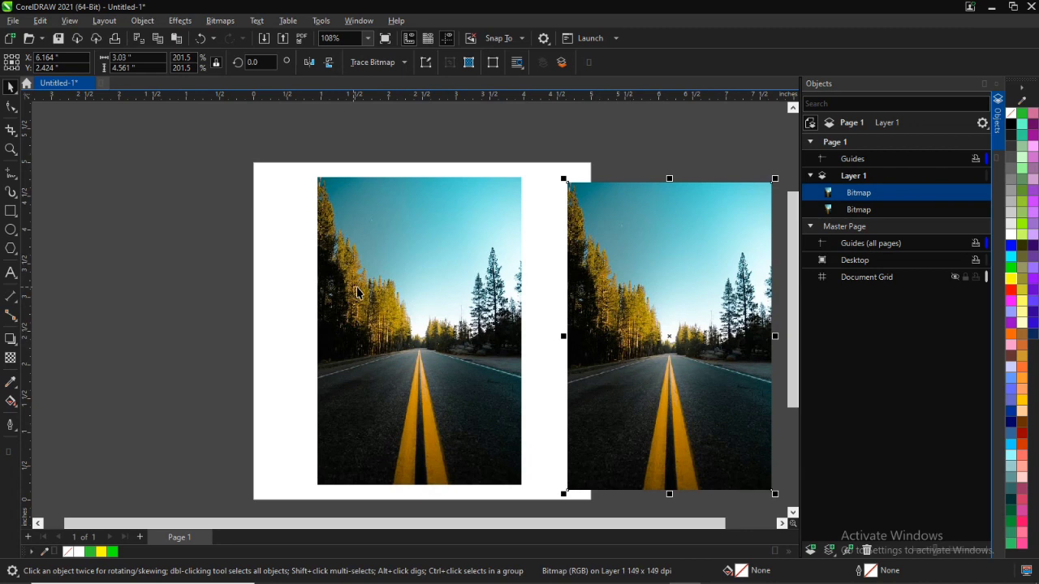
Step: Align the top edges of the two road photos
{"action": "left_click", "coordinate": [366, 292], "text": "shift"}
{"action": "key", "text": "t"}
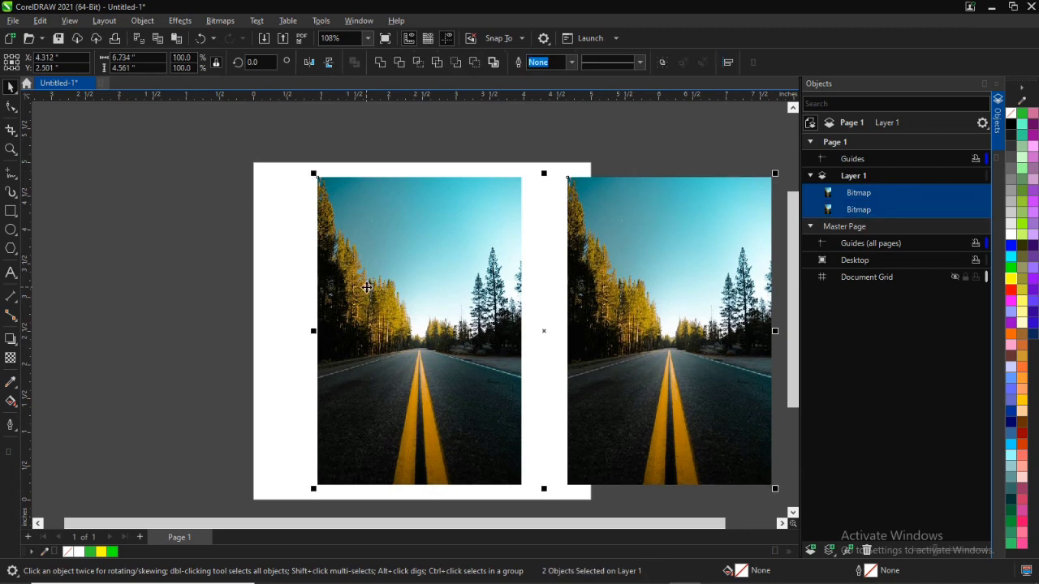
{"action": "key", "text": "F5"}
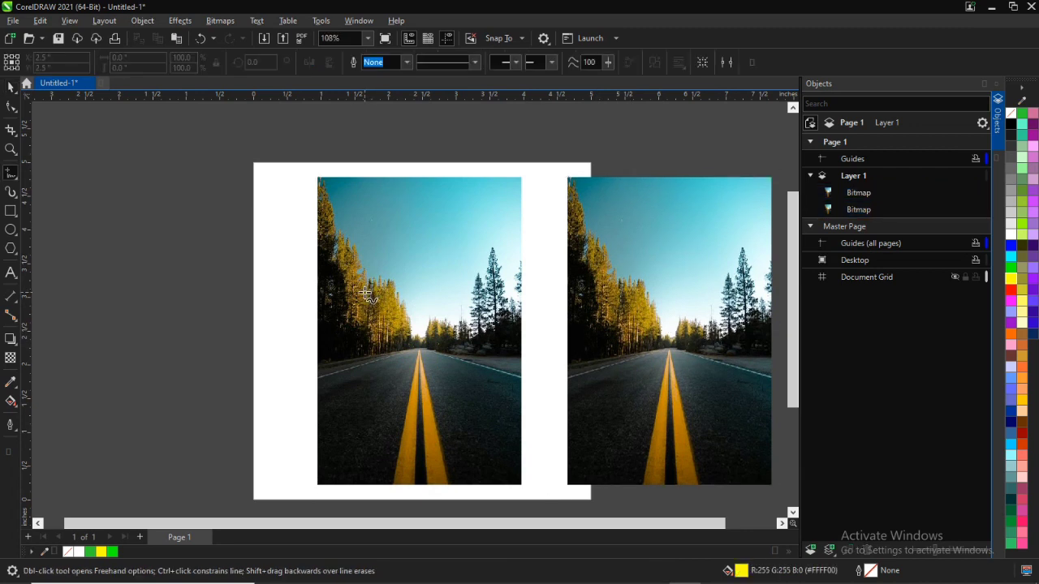
{"action": "scroll", "coordinate": [367, 294], "scroll_direction": "up", "scroll_amount": 1}
{"action": "key", "text": "space"}
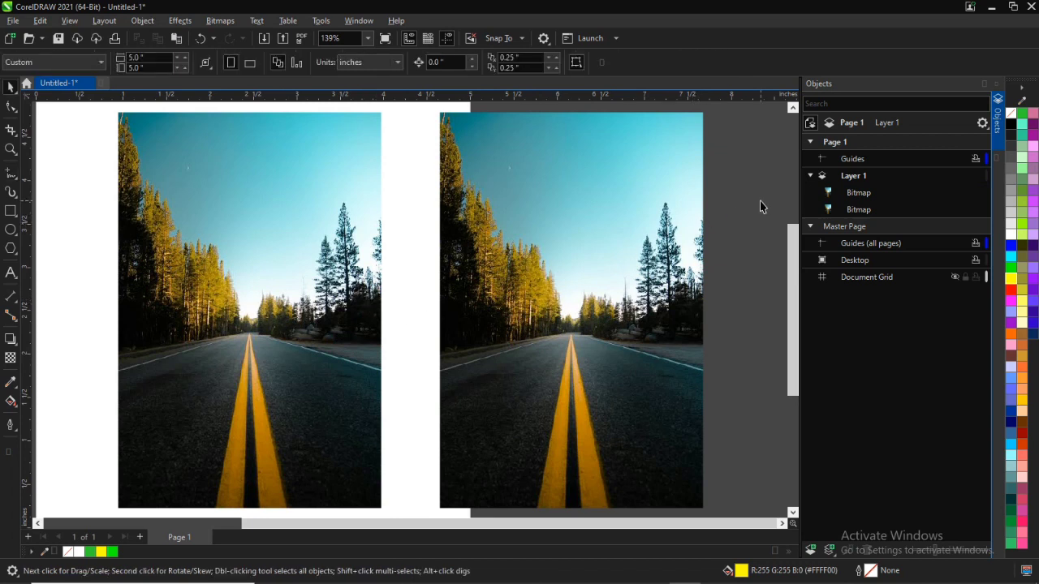
Step: Draw a rectangle about 3.03 × 4.51 in over the left photo and move it partly off the photo to the left
{"action": "scroll", "coordinate": [264, 229], "scroll_direction": "down", "scroll_amount": 1}
{"action": "left_click", "coordinate": [171, 298]}
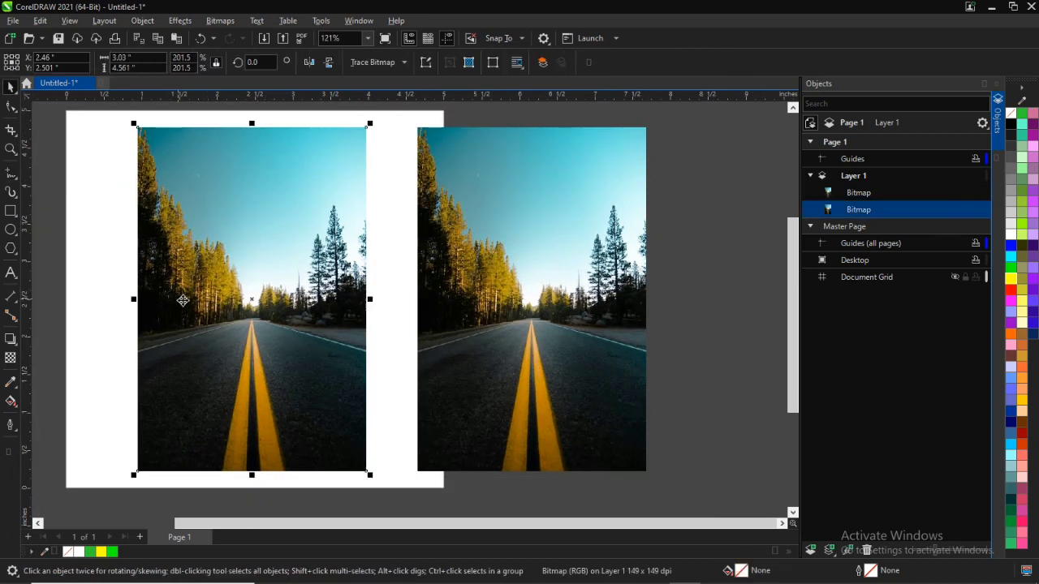
{"action": "left_click", "coordinate": [11, 211]}
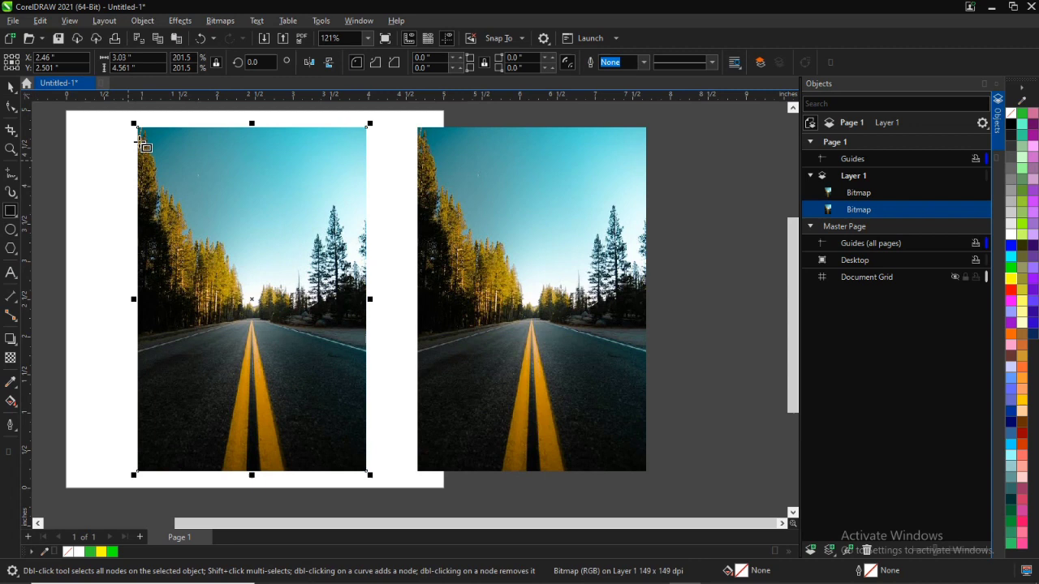
{"action": "left_click_drag", "start_coordinate": [138, 130], "coordinate": [366, 471]}
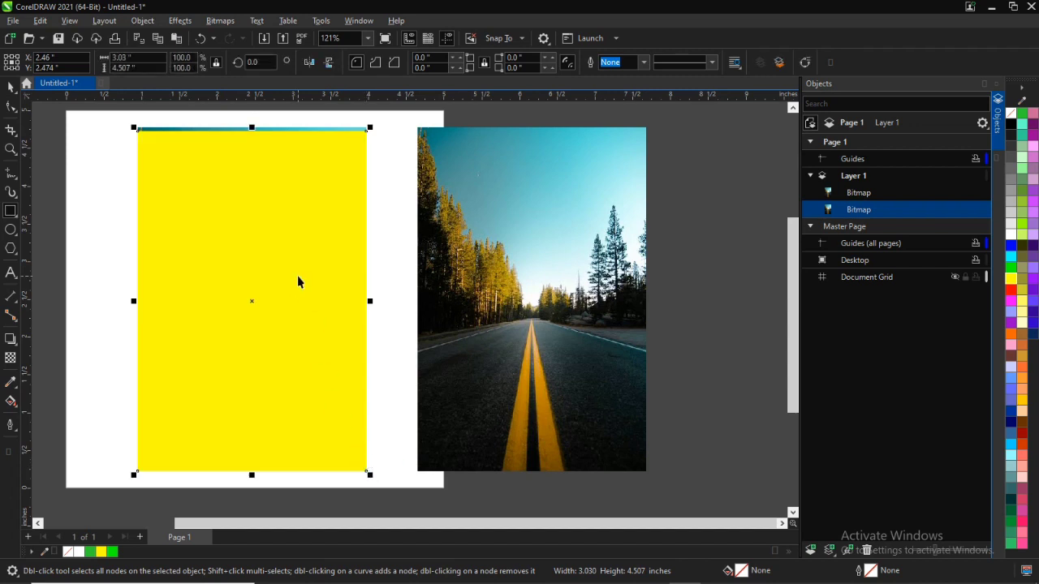
{"action": "key", "text": "space"}
{"action": "scroll", "coordinate": [243, 154], "scroll_direction": "down", "scroll_amount": 2}
{"action": "mouse_move", "coordinate": [249, 244]}
{"action": "left_mouse_down"}
{"action": "mouse_move", "coordinate": [267, 268]}
{"action": "mouse_move", "coordinate": [168, 258]}
{"action": "mouse_move", "coordinate": [117, 220]}
{"action": "left_mouse_up"}
Step: Place the left road photo inside the yellow rectangle as a PowerClip
{"action": "left_click", "coordinate": [284, 235]}
{"action": "left_click", "coordinate": [297, 192]}
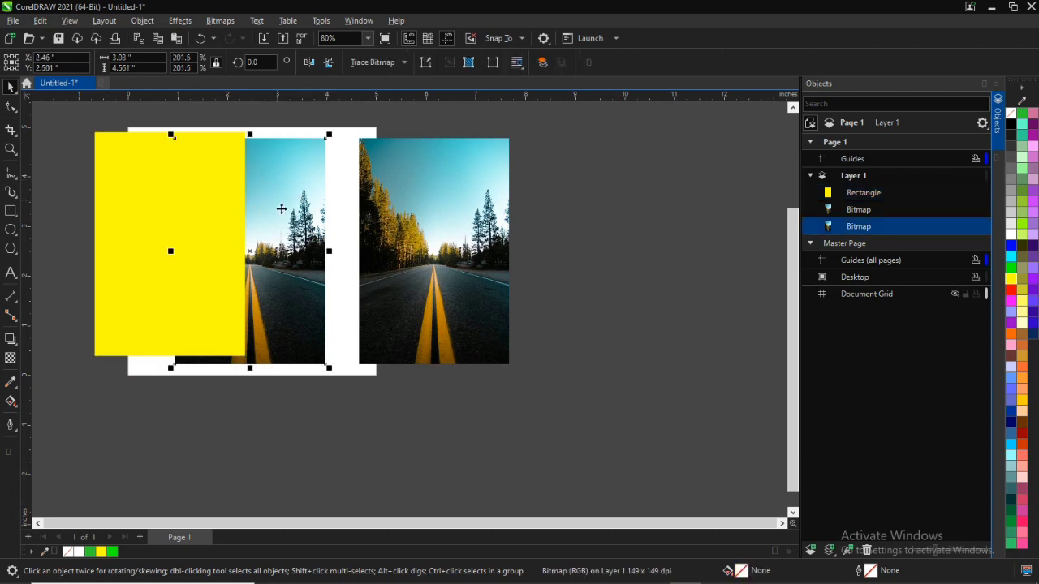
{"action": "left_click", "coordinate": [109, 261]}
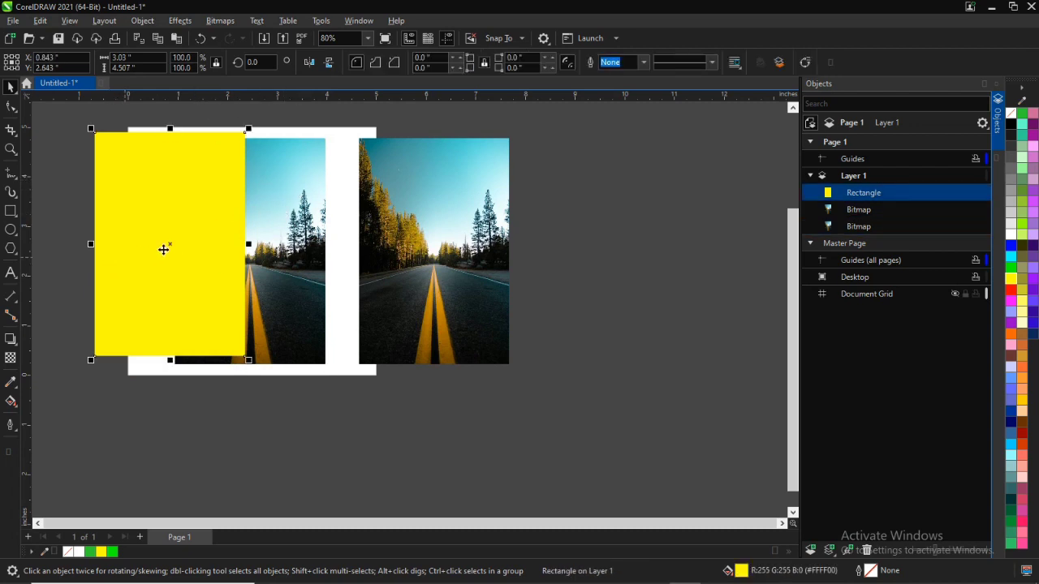
{"action": "left_click", "coordinate": [261, 254]}
{"action": "right_click", "coordinate": [261, 253]}
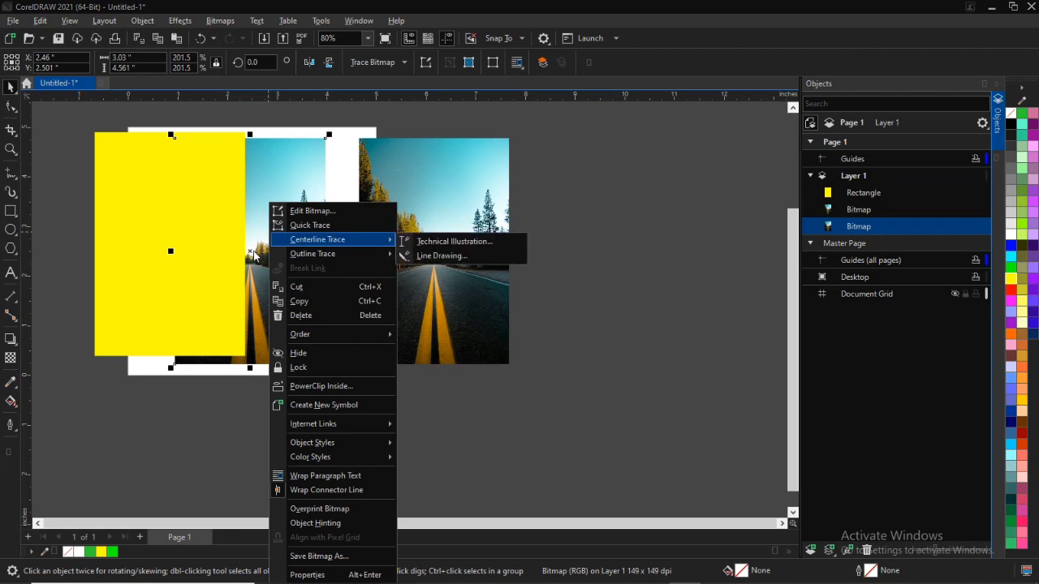
{"action": "left_click", "coordinate": [262, 152]}
{"action": "left_click_drag", "start_coordinate": [265, 153], "coordinate": [154, 195]}
{"action": "left_click", "coordinate": [191, 235]}
Step: Adjust the clipped photo within its frame and move the PowerClip back onto the page beside the duplicate photo
{"action": "right_click", "coordinate": [162, 149]}
{"action": "mouse_move", "coordinate": [244, 184]}
{"action": "left_click", "coordinate": [350, 199]}
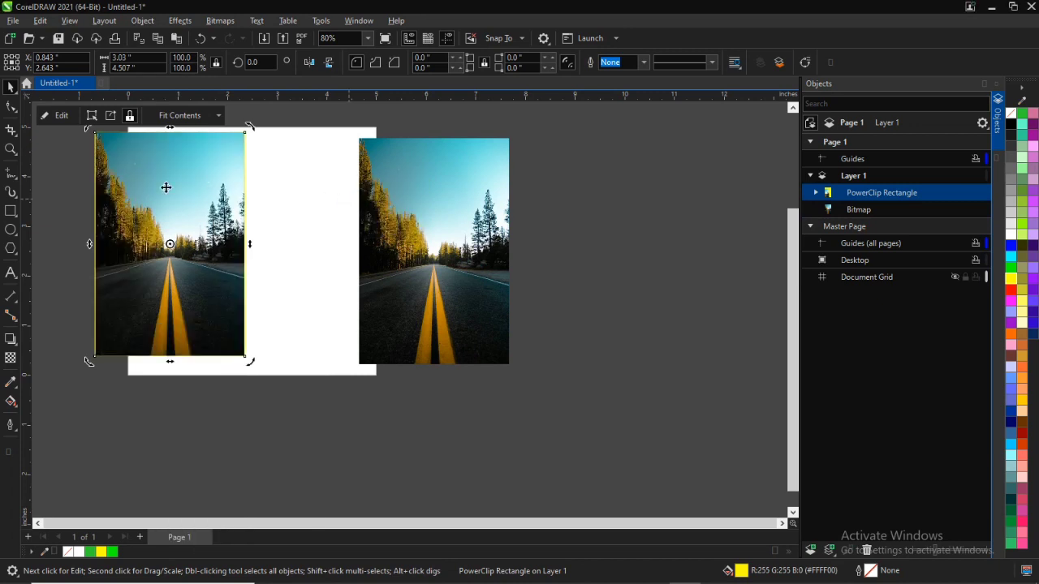
{"action": "left_click_drag", "start_coordinate": [158, 192], "coordinate": [244, 197]}
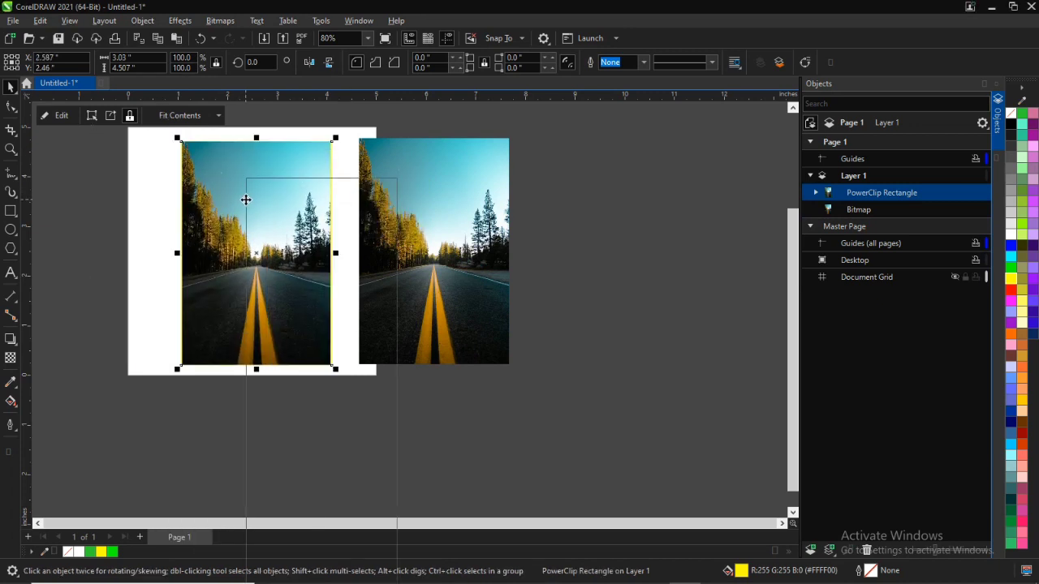
{"action": "right_click", "coordinate": [243, 198]}
{"action": "mouse_move", "coordinate": [311, 216]}
{"action": "left_click", "coordinate": [430, 241]}
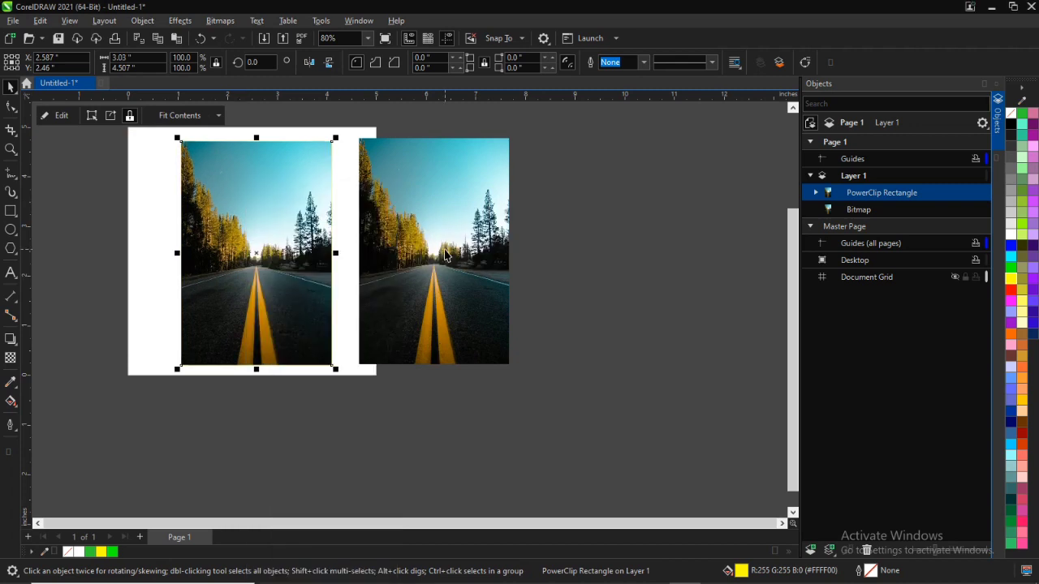
{"action": "left_click", "coordinate": [274, 288]}
{"action": "left_click_drag", "start_coordinate": [290, 270], "coordinate": [271, 268]}
Step: Open the PowerClip's contents for editing and add the text "stop" on the lower left of the road
{"action": "double_click", "coordinate": [254, 258]}
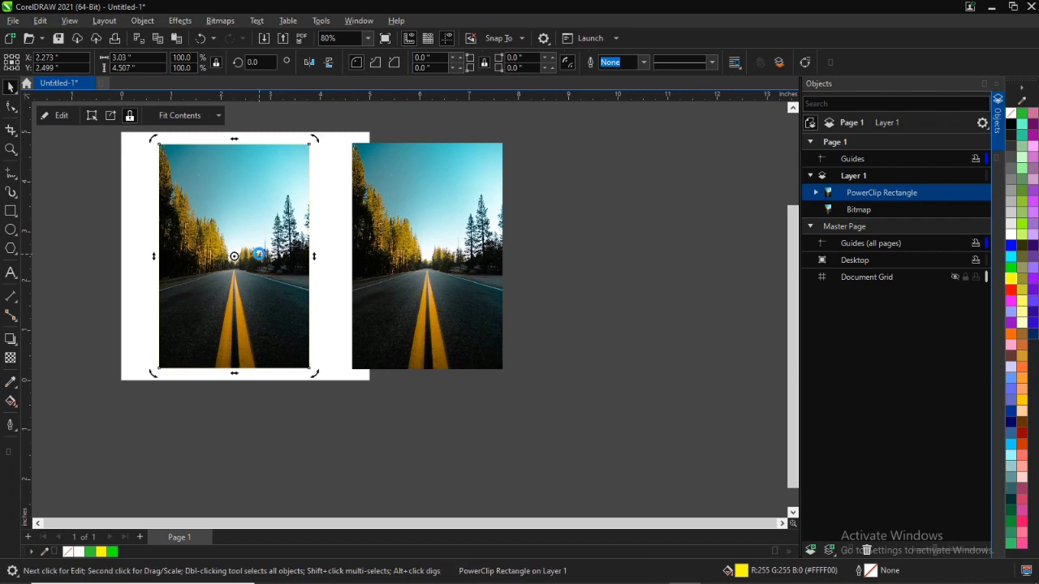
{"action": "left_click", "coordinate": [10, 274]}
{"action": "scroll", "coordinate": [206, 320], "scroll_direction": "up", "scroll_amount": 2}
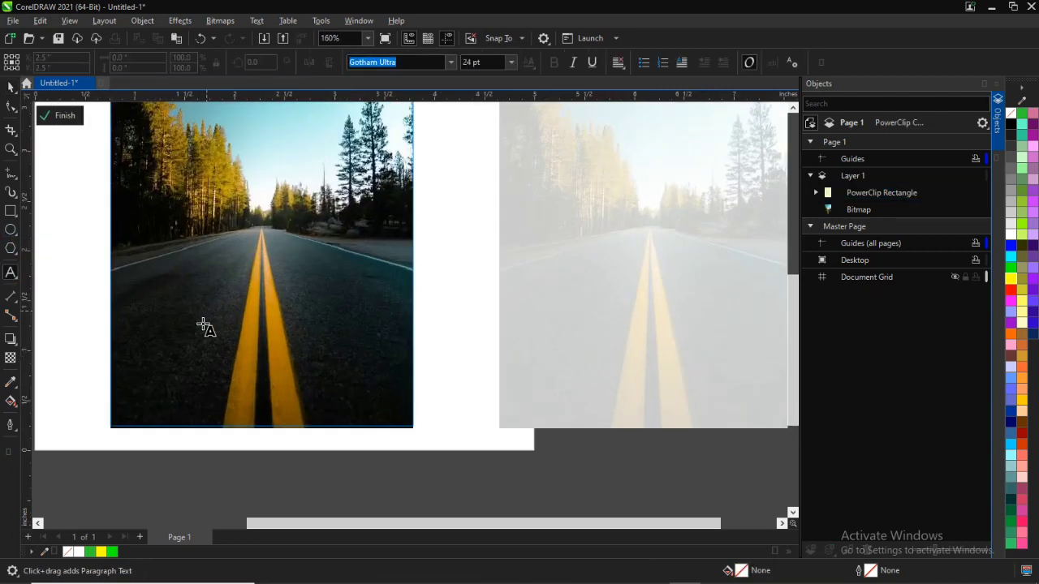
{"action": "left_click", "coordinate": [140, 350]}
{"action": "type", "text": "stop"}
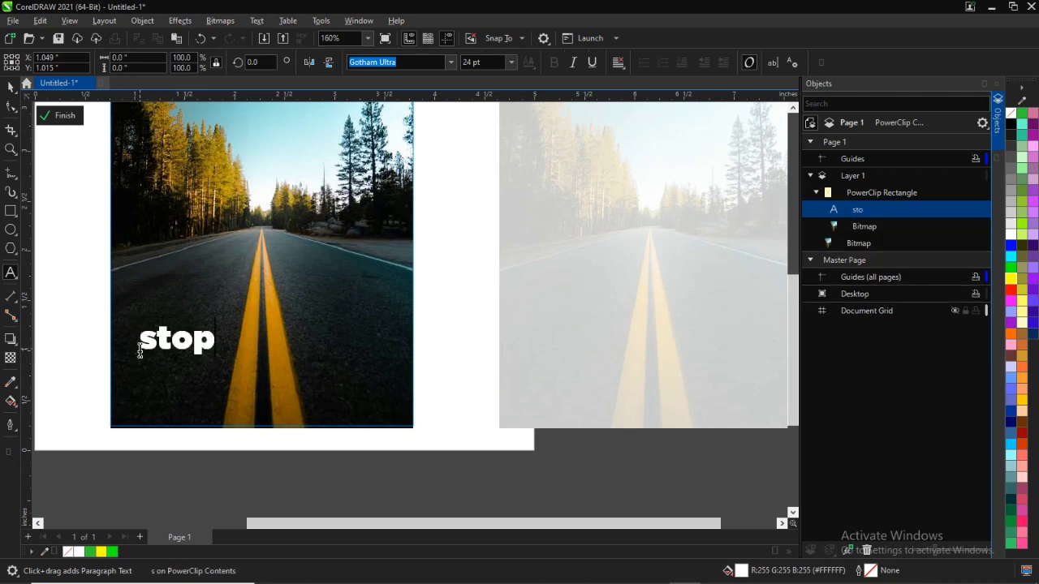
Step: Change the case of the "stop" text to UPPERCASE
{"action": "key", "text": "ctrl+a"}
{"action": "key", "text": "shift+F3"}
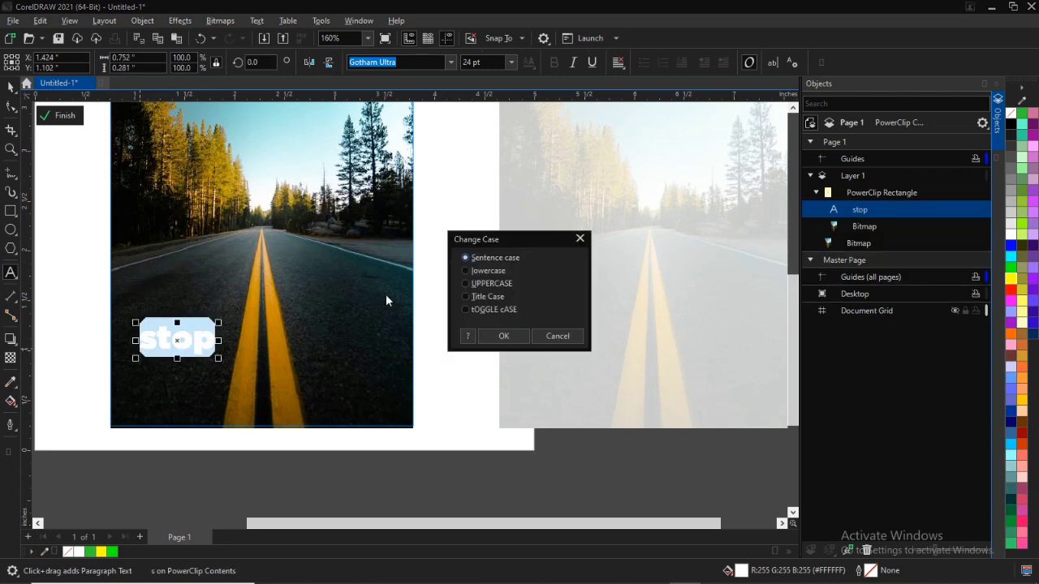
{"action": "left_click", "coordinate": [503, 336]}
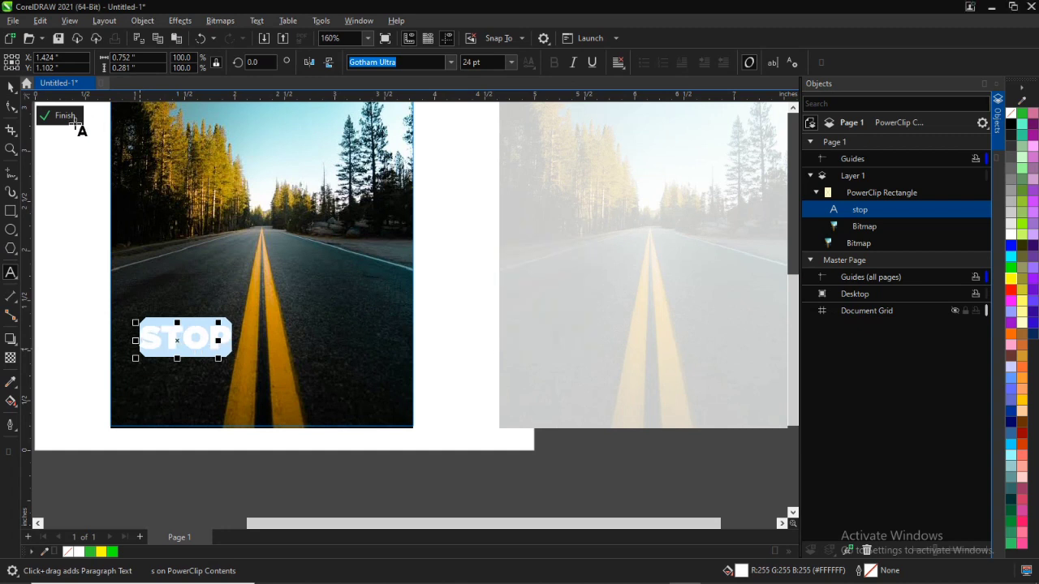
Step: Enlarge the STOP text to about 84.5 pt, roughly 3.26 in wide, and centre it across the lower road
{"action": "left_click", "coordinate": [7, 94]}
{"action": "left_click_drag", "start_coordinate": [240, 323], "coordinate": [400, 271]}
{"action": "left_click_drag", "start_coordinate": [301, 310], "coordinate": [251, 341]}
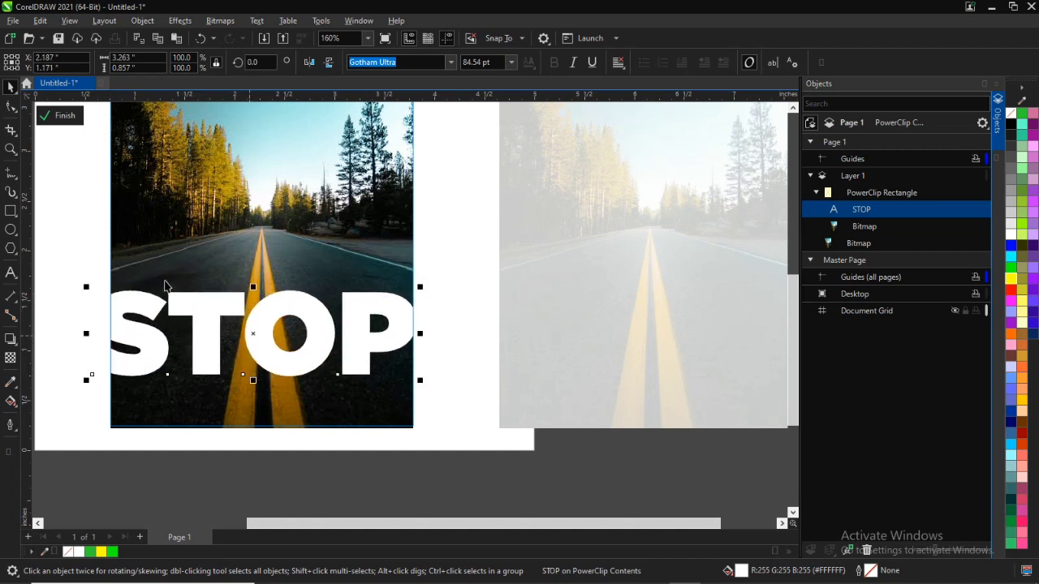
Step: Examine how the enlarged STOP text fits across the road inside the photo frame
{"action": "key", "text": "F4"}
{"action": "key", "text": "F5"}
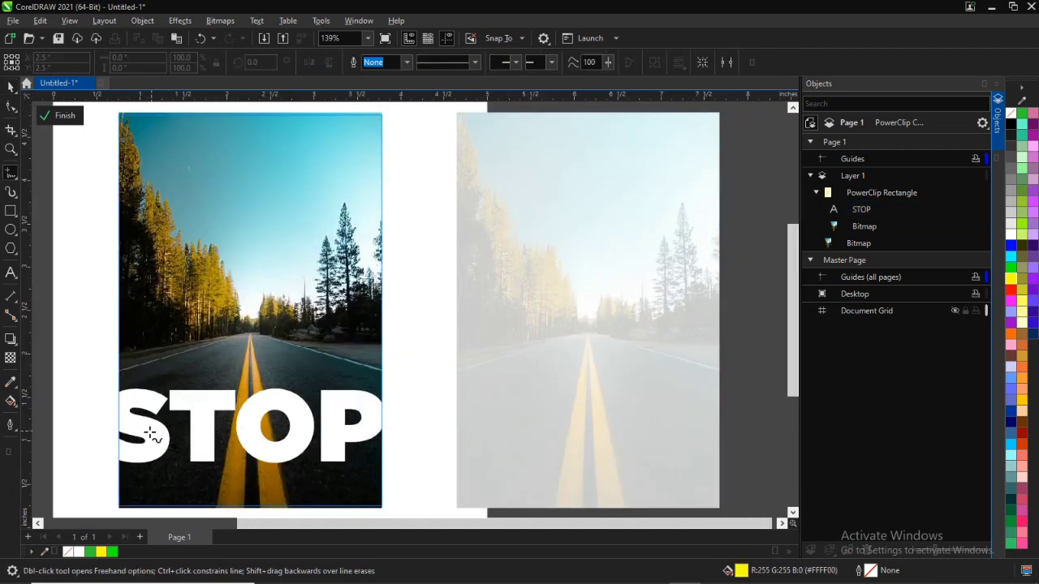
{"action": "scroll", "coordinate": [111, 426], "scroll_direction": "up", "scroll_amount": 1}
{"action": "scroll", "coordinate": [115, 435], "scroll_direction": "up", "scroll_amount": 4}
{"action": "scroll", "coordinate": [542, 355], "scroll_direction": "down", "scroll_amount": 3}
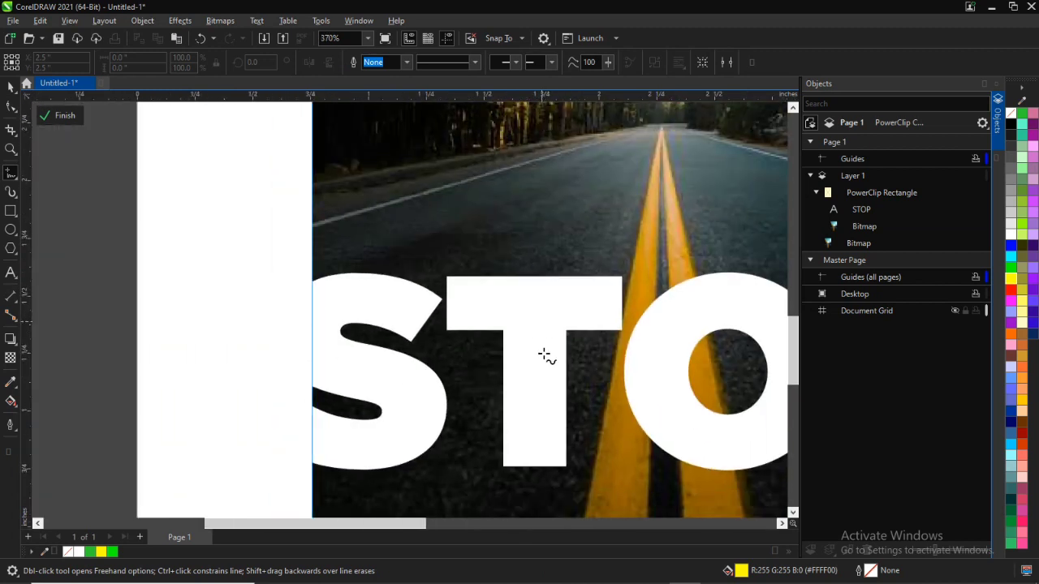
{"action": "scroll", "coordinate": [731, 427], "scroll_direction": "up", "scroll_amount": 1}
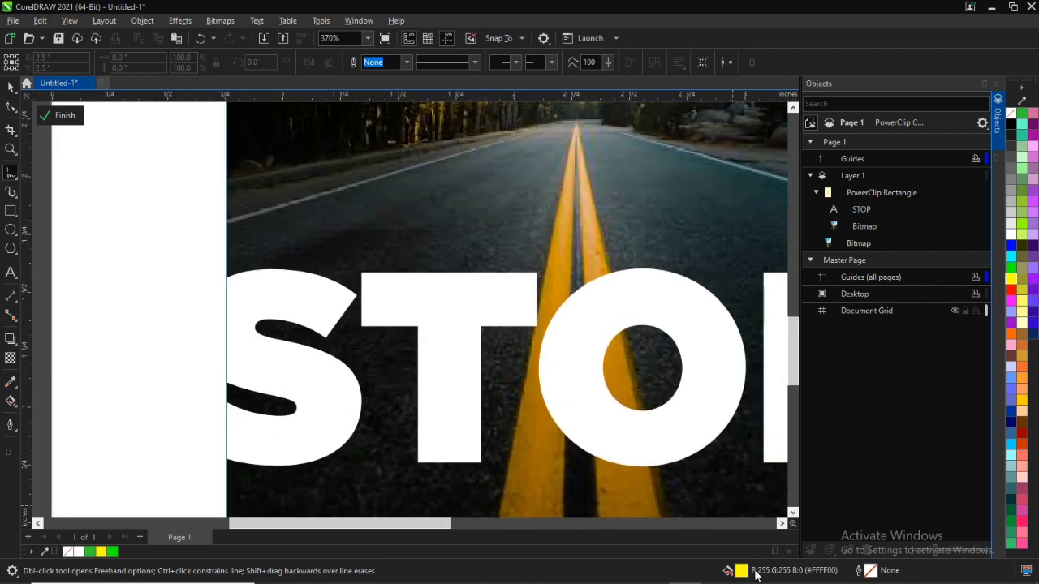
{"action": "left_click", "coordinate": [782, 525]}
{"action": "left_click", "coordinate": [783, 525]}
{"action": "scroll", "coordinate": [591, 367], "scroll_direction": "down", "scroll_amount": 2}
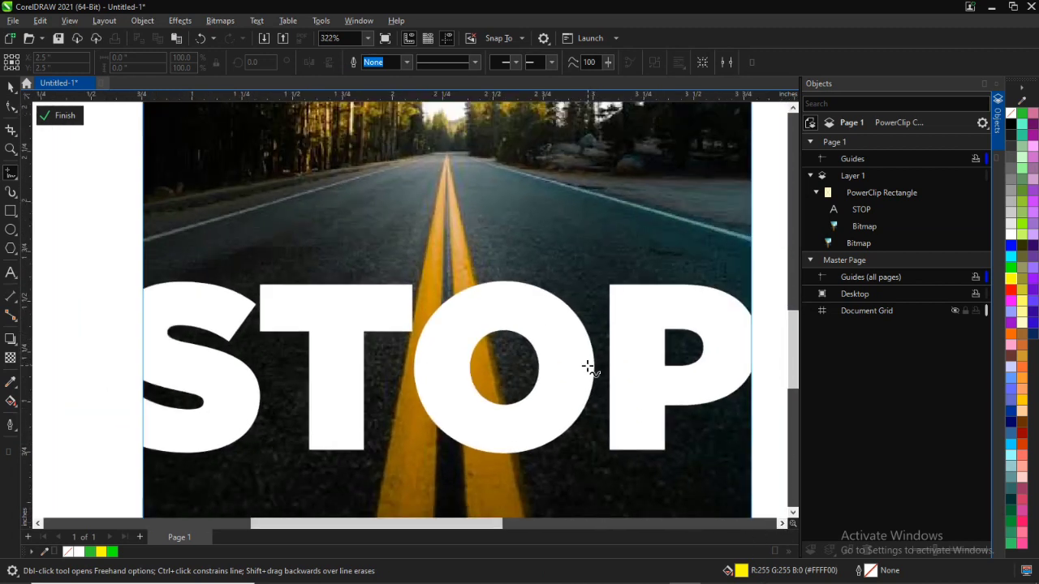
Step: Change the STOP text's font to Impact and shift it slightly down on the road
{"action": "left_click", "coordinate": [13, 86]}
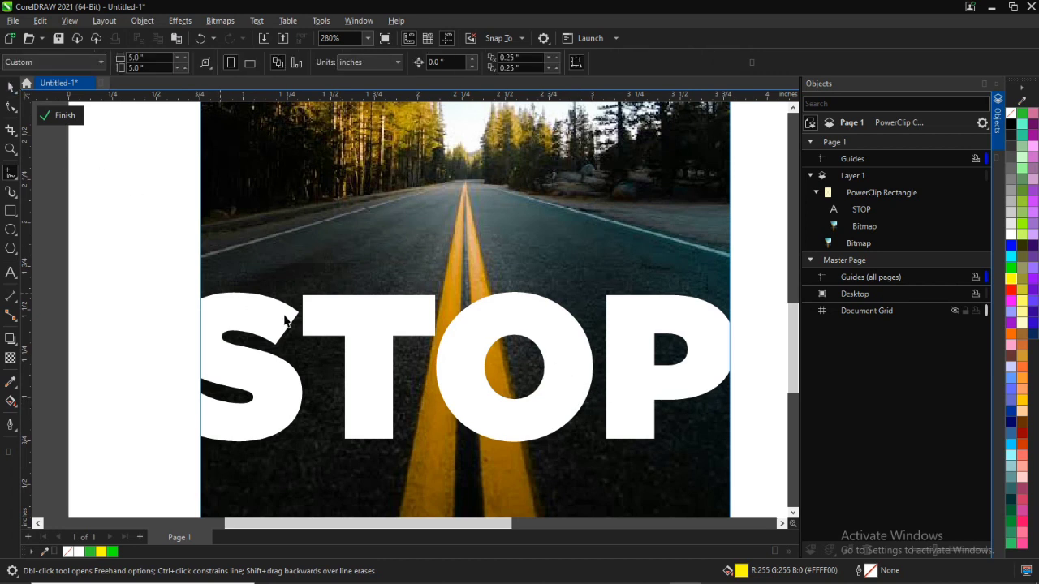
{"action": "left_click", "coordinate": [355, 313]}
{"action": "scroll", "coordinate": [355, 313], "scroll_direction": "down", "scroll_amount": 4}
{"action": "left_click", "coordinate": [451, 64]}
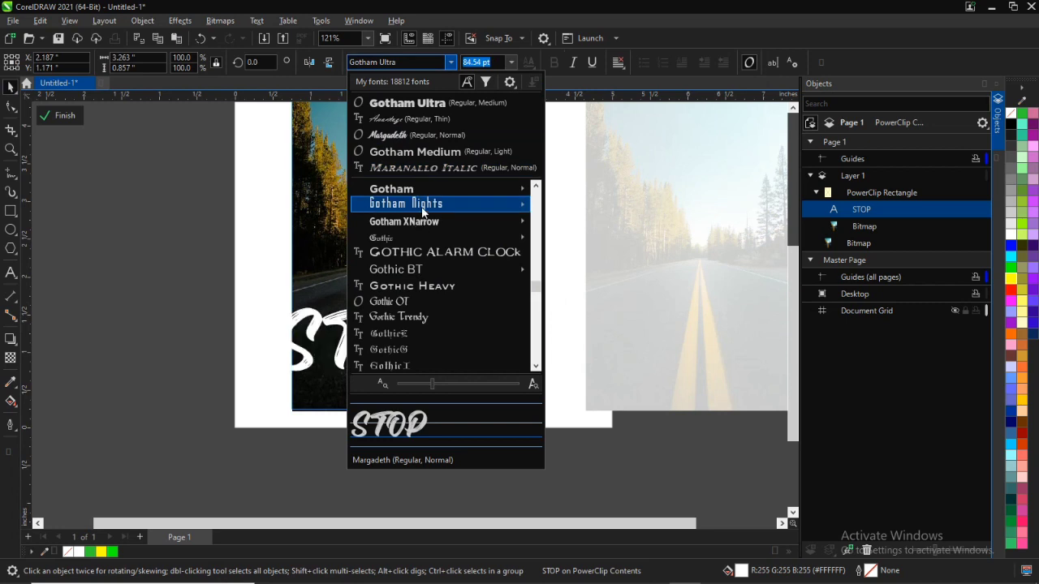
{"action": "mouse_move", "coordinate": [422, 213]}
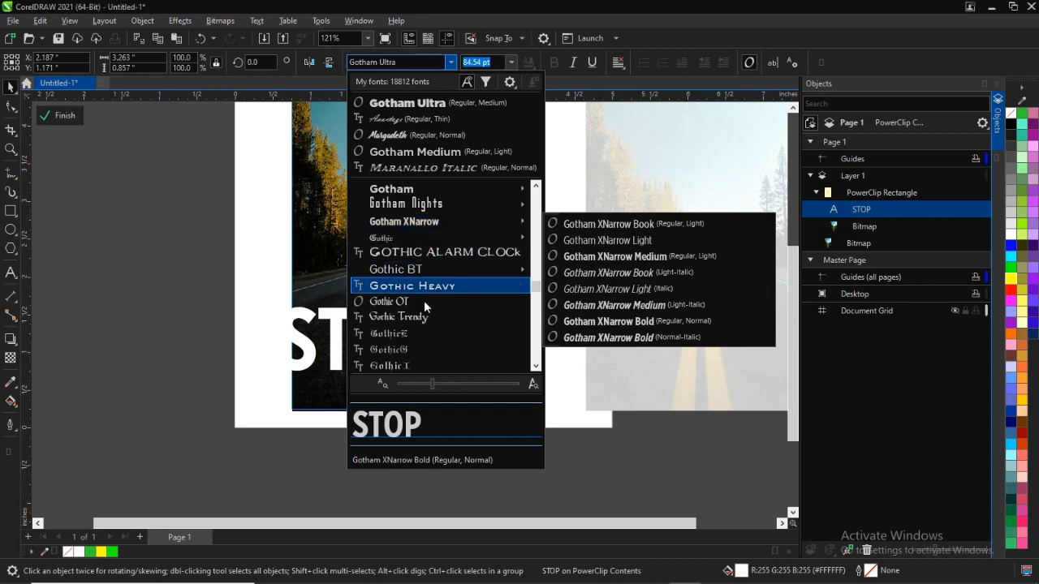
{"action": "left_click", "coordinate": [411, 65]}
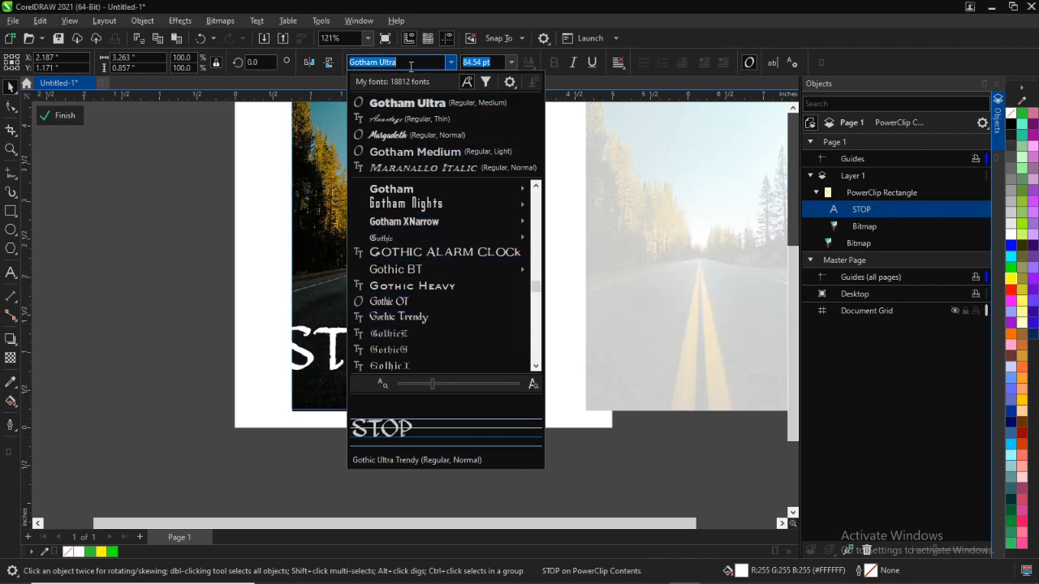
{"action": "type", "text": "impact"}
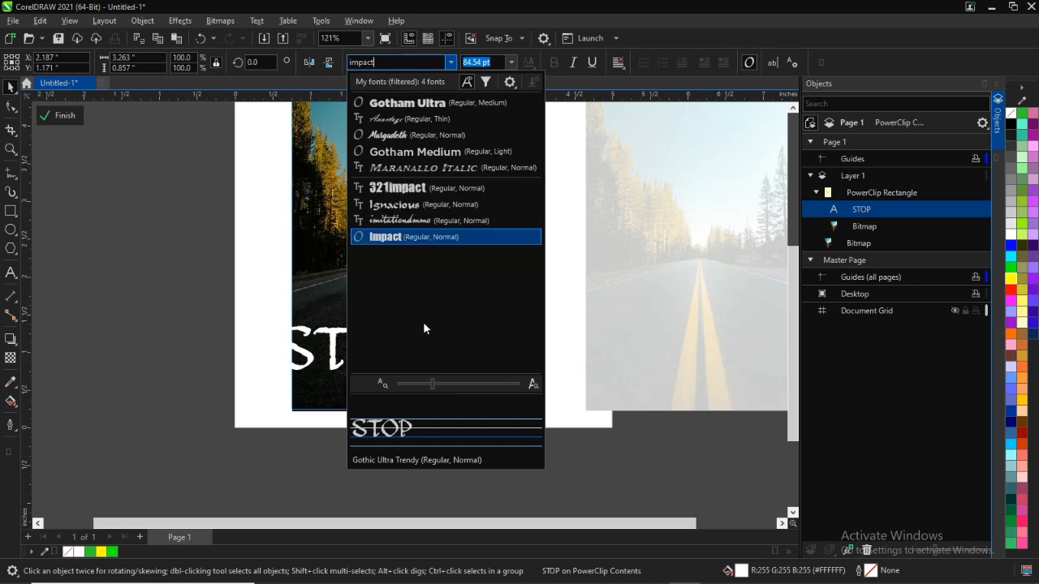
{"action": "left_click", "coordinate": [407, 235]}
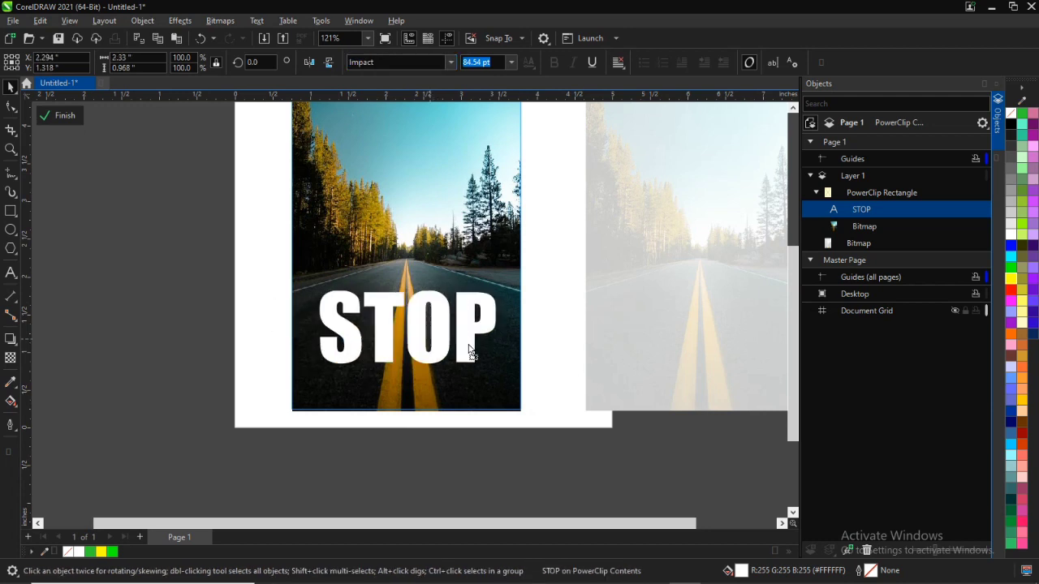
{"action": "left_click_drag", "start_coordinate": [468, 351], "coordinate": [470, 361]}
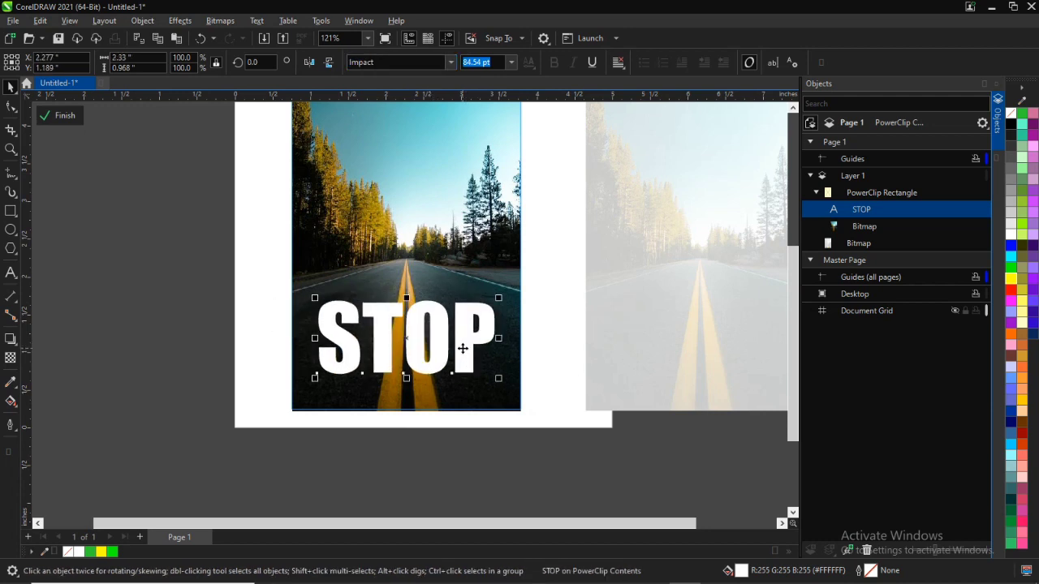
Step: Rotate the STOP text by 90 degrees
{"action": "scroll", "coordinate": [461, 345], "scroll_direction": "up", "scroll_amount": 2}
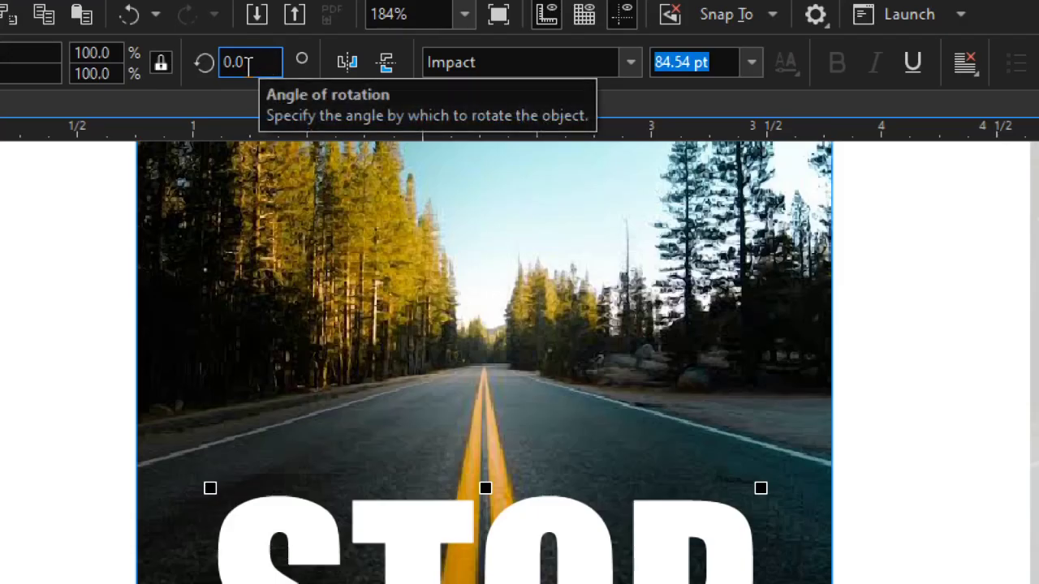
{"action": "left_click_drag", "start_coordinate": [248, 62], "coordinate": [195, 66]}
{"action": "type", "text": "90"}
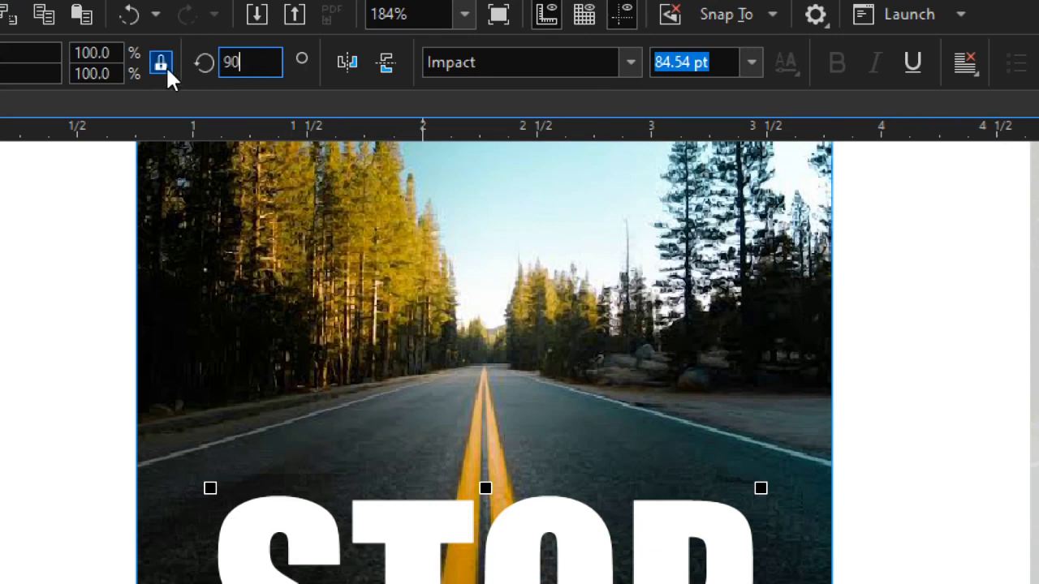
{"action": "key", "text": "Return"}
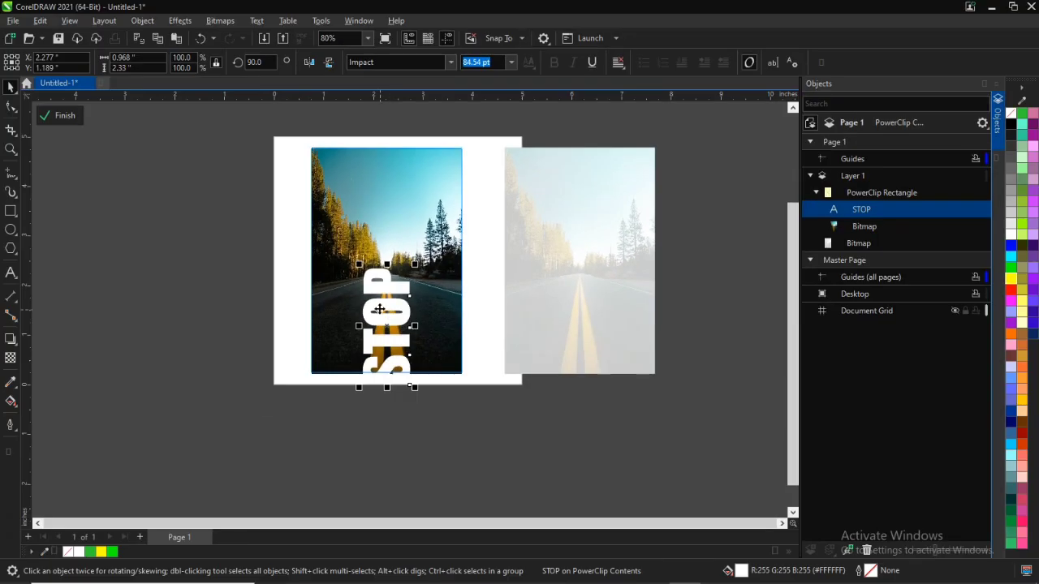
Step: Move the rotated STOP text up along the road's yellow centre lines so that it stays within the photo
{"action": "scroll", "coordinate": [362, 307], "scroll_direction": "up", "scroll_amount": 2}
{"action": "scroll", "coordinate": [409, 291], "scroll_direction": "down", "scroll_amount": 1}
{"action": "left_click_drag", "start_coordinate": [410, 269], "coordinate": [408, 247]}
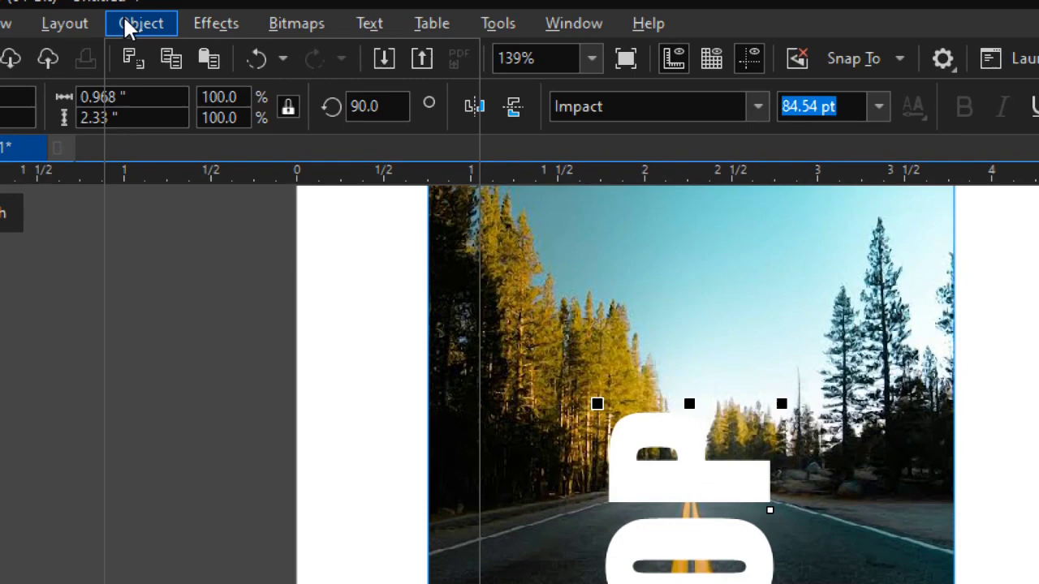
Step: Add a perspective to the STOP text and widen its near end to the photo's full width along the lower edge
{"action": "left_click", "coordinate": [143, 21]}
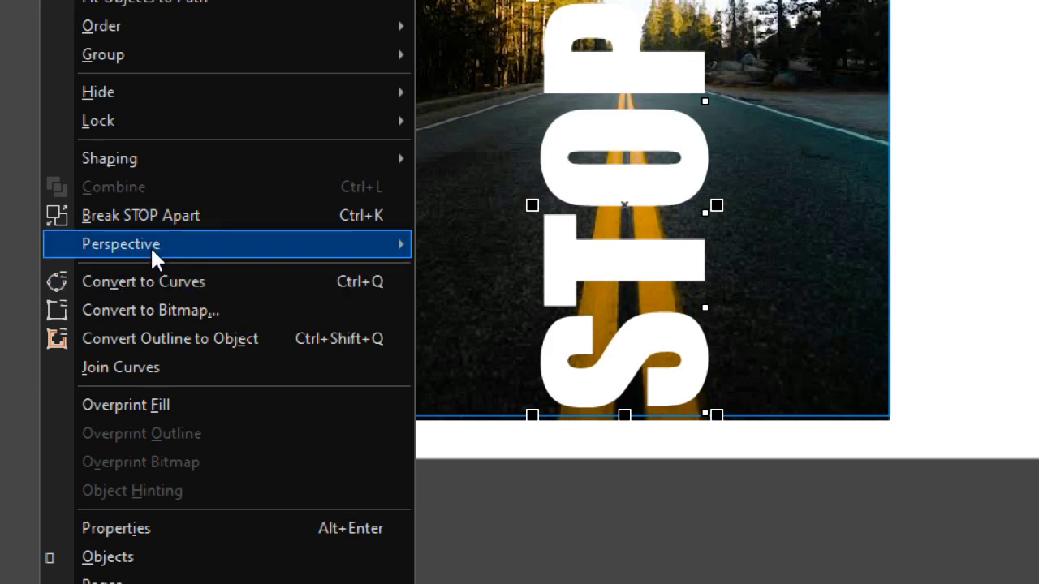
{"action": "mouse_move", "coordinate": [67, 224]}
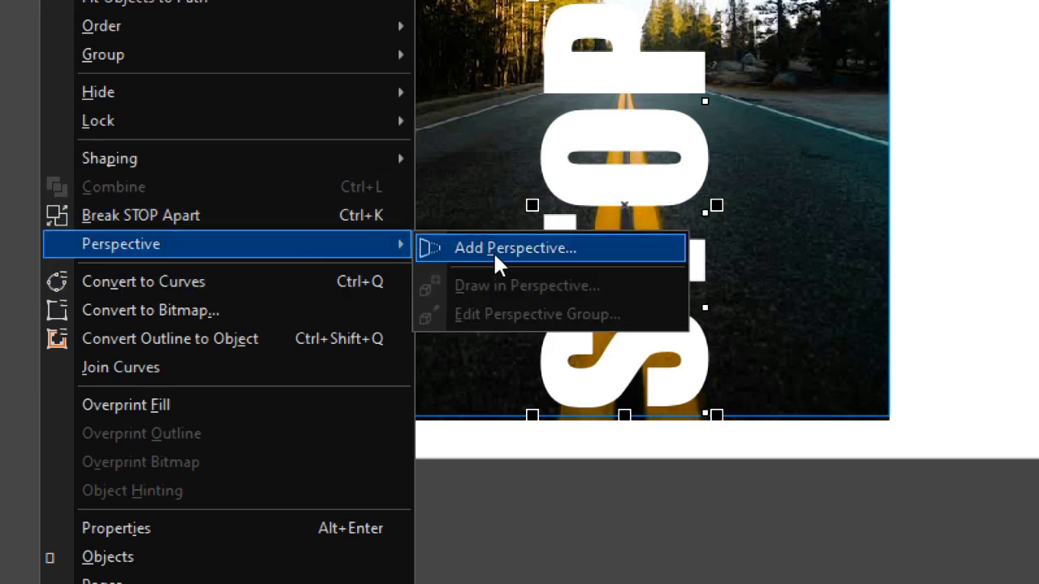
{"action": "left_click", "coordinate": [533, 251]}
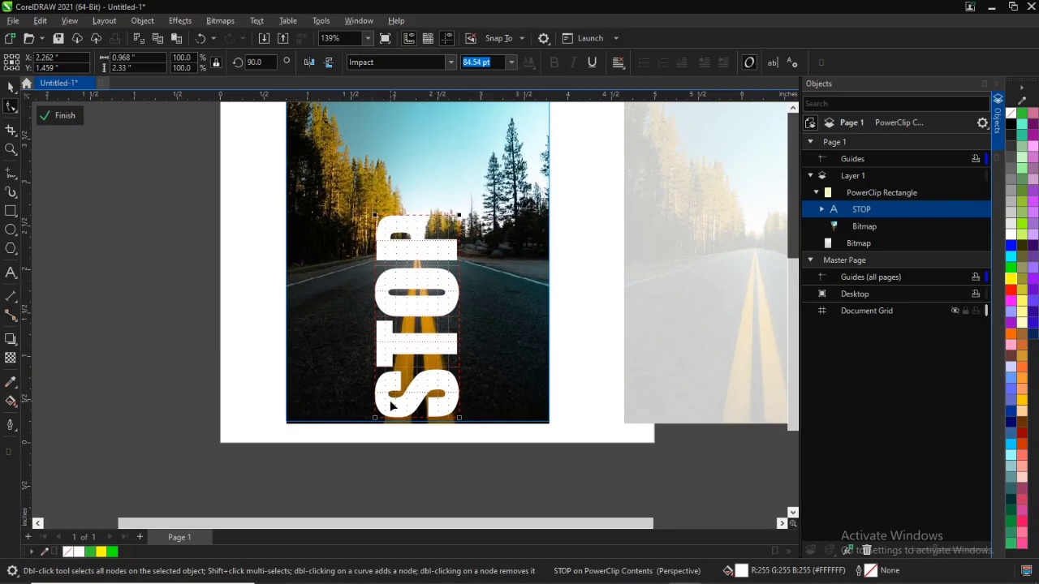
{"action": "left_click_drag", "start_coordinate": [372, 421], "coordinate": [283, 423]}
{"action": "left_click_drag", "start_coordinate": [461, 420], "coordinate": [550, 422]}
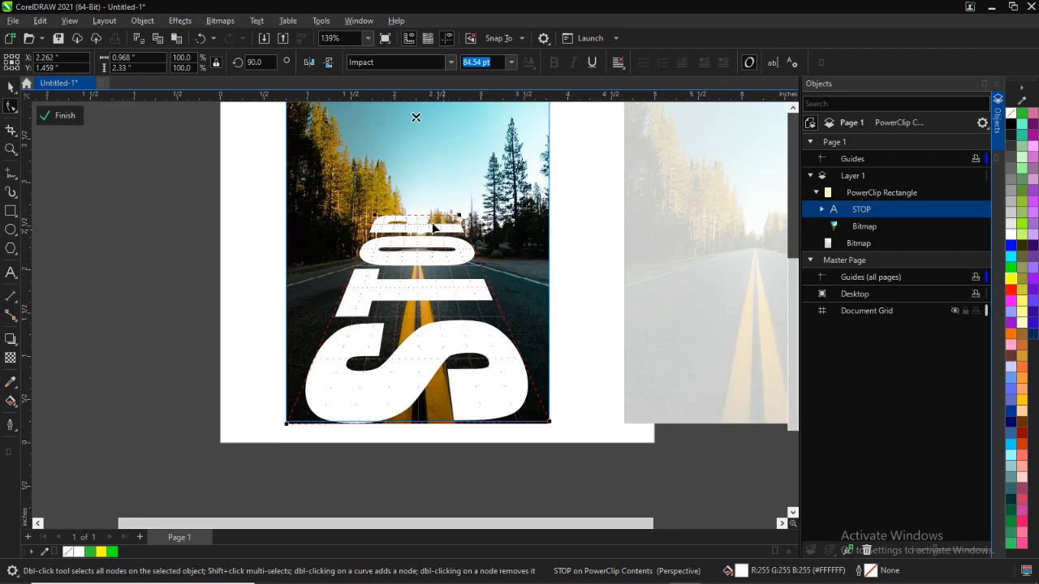
Step: Lower the vanishing point of the STOP text's perspective slightly towards the horizon
{"action": "scroll", "coordinate": [427, 219], "scroll_direction": "up", "scroll_amount": 2}
{"action": "scroll", "coordinate": [411, 218], "scroll_direction": "down", "scroll_amount": 2}
{"action": "left_click_drag", "start_coordinate": [408, 115], "coordinate": [413, 154]}
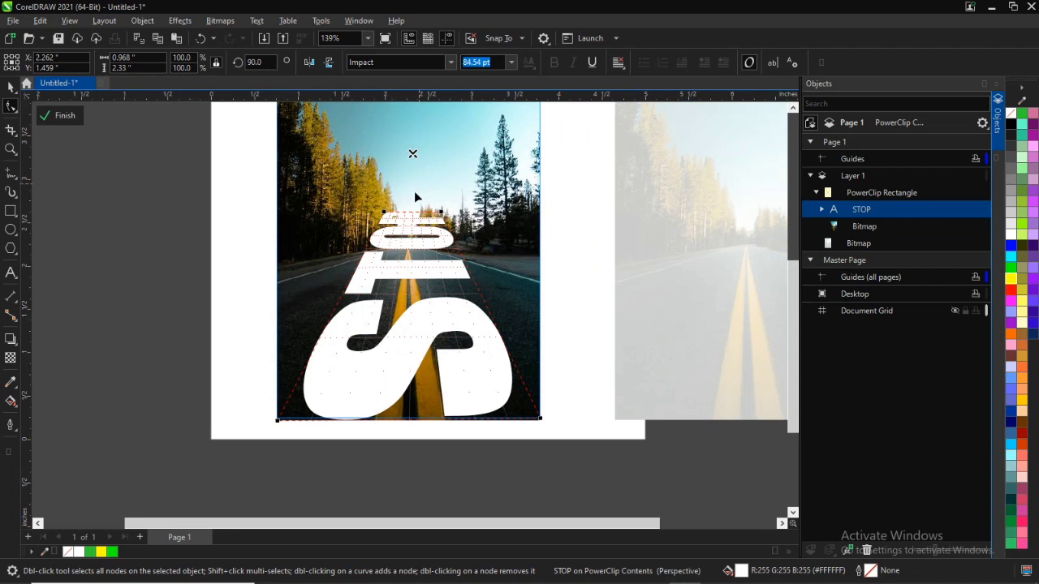
{"action": "scroll", "coordinate": [419, 188], "scroll_direction": "up", "scroll_amount": 1}
{"action": "scroll", "coordinate": [409, 177], "scroll_direction": "down", "scroll_amount": 2}
{"action": "scroll", "coordinate": [401, 199], "scroll_direction": "up", "scroll_amount": 2}
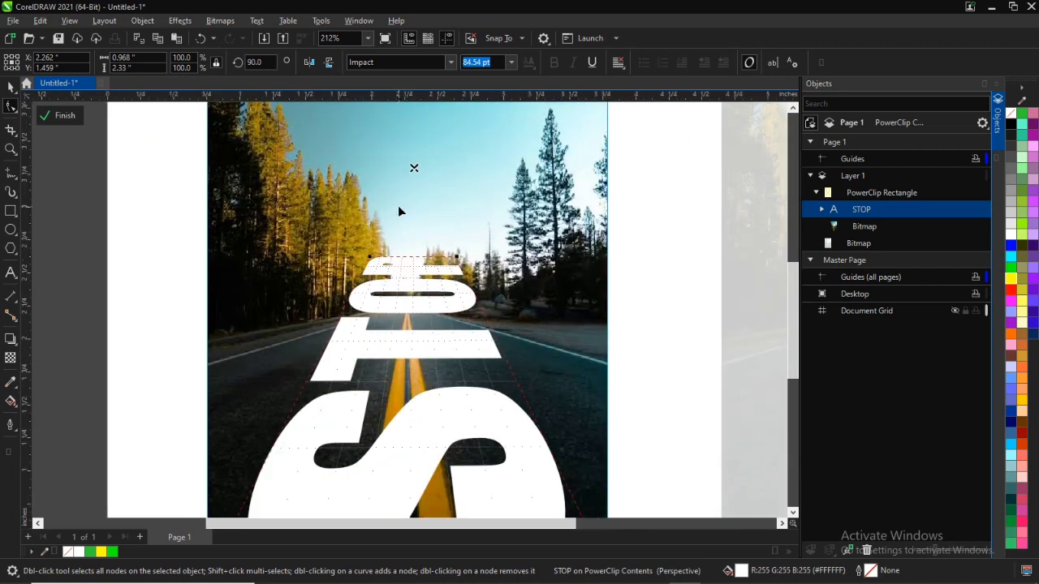
Step: Pull the far corners of the STOP text's perspective down onto the road's far end and level them between the road edges
{"action": "scroll", "coordinate": [399, 204], "scroll_direction": "up", "scroll_amount": 2}
{"action": "left_click_drag", "start_coordinate": [349, 295], "coordinate": [367, 367]}
{"action": "mouse_move", "coordinate": [501, 299]}
{"action": "left_mouse_down"}
{"action": "mouse_move", "coordinate": [495, 370]}
{"action": "mouse_move", "coordinate": [455, 387]}
{"action": "left_mouse_up"}
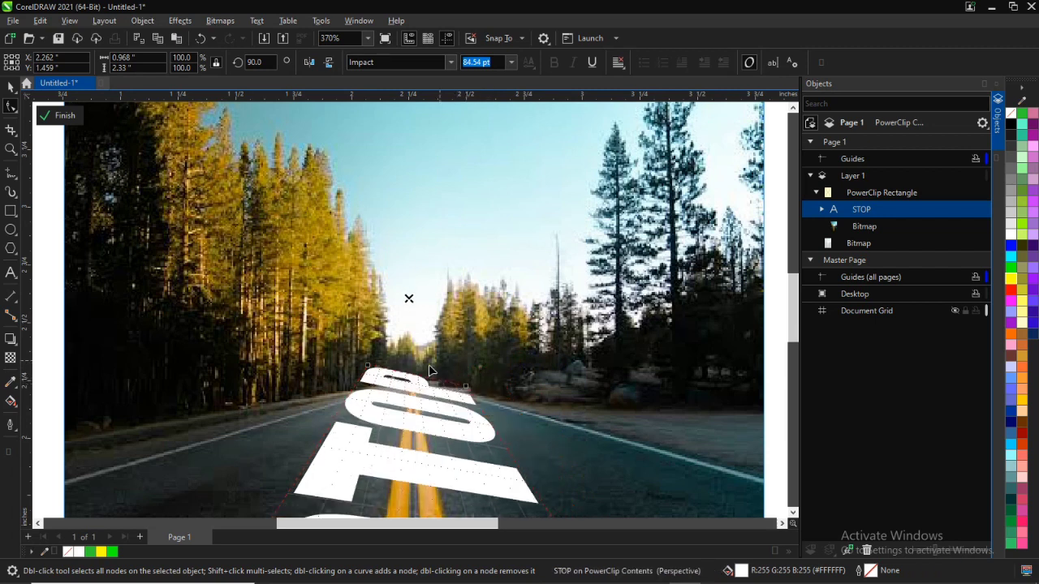
{"action": "left_click_drag", "start_coordinate": [367, 367], "coordinate": [359, 396]}
{"action": "scroll", "coordinate": [419, 414], "scroll_direction": "up", "scroll_amount": 1}
{"action": "scroll", "coordinate": [495, 386], "scroll_direction": "up", "scroll_amount": 1}
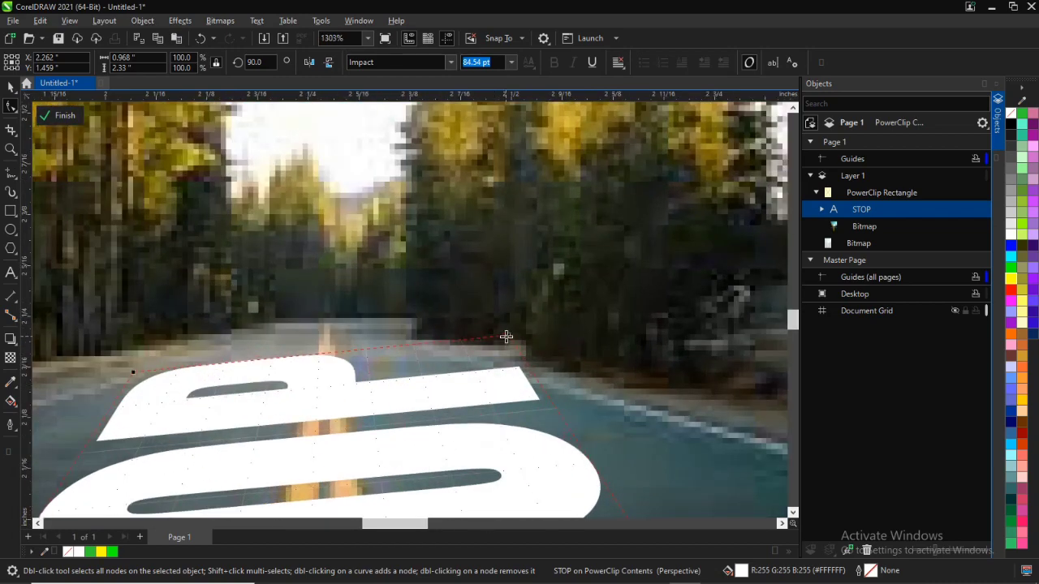
{"action": "left_click_drag", "start_coordinate": [499, 354], "coordinate": [494, 366]}
{"action": "scroll", "coordinate": [373, 403], "scroll_direction": "down", "scroll_amount": 2}
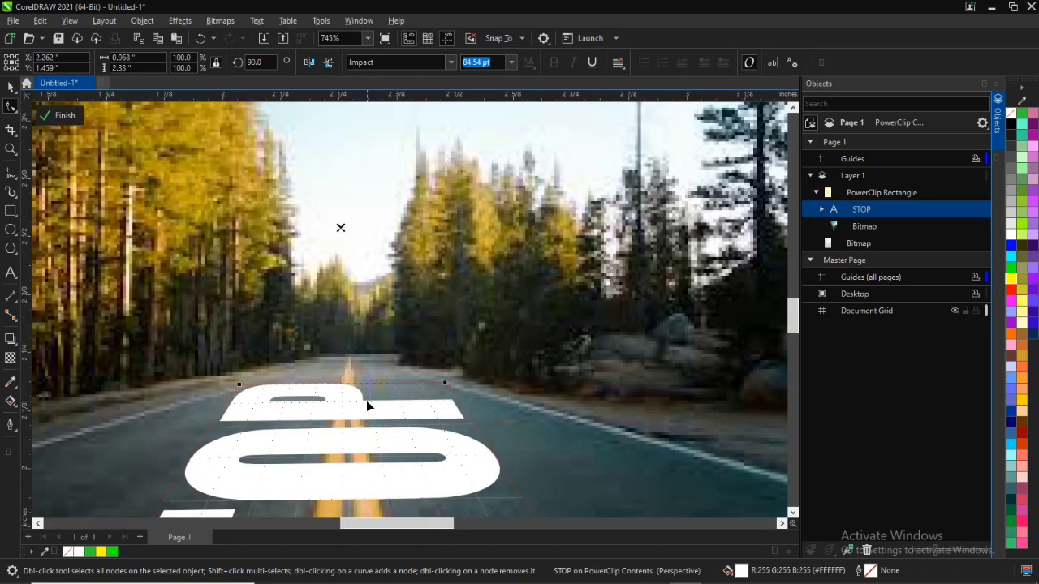
Step: Leave perspective editing, deselect the STOP text and examine how it fits on the road
{"action": "scroll", "coordinate": [365, 406], "scroll_direction": "down", "scroll_amount": 3}
{"action": "scroll", "coordinate": [363, 448], "scroll_direction": "up", "scroll_amount": 1}
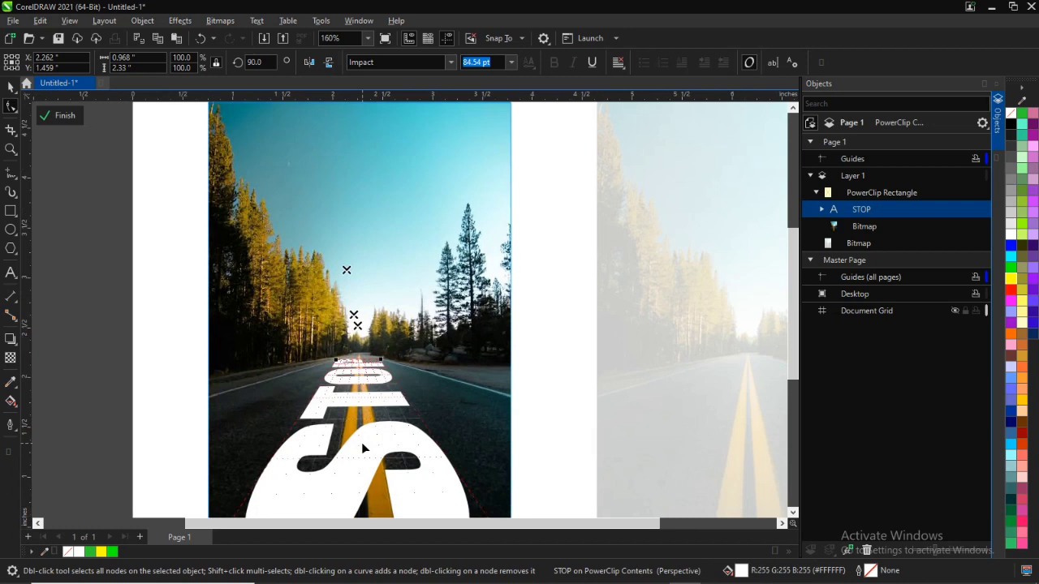
{"action": "scroll", "coordinate": [362, 448], "scroll_direction": "down", "scroll_amount": 1}
{"action": "scroll", "coordinate": [363, 447], "scroll_direction": "down", "scroll_amount": 1}
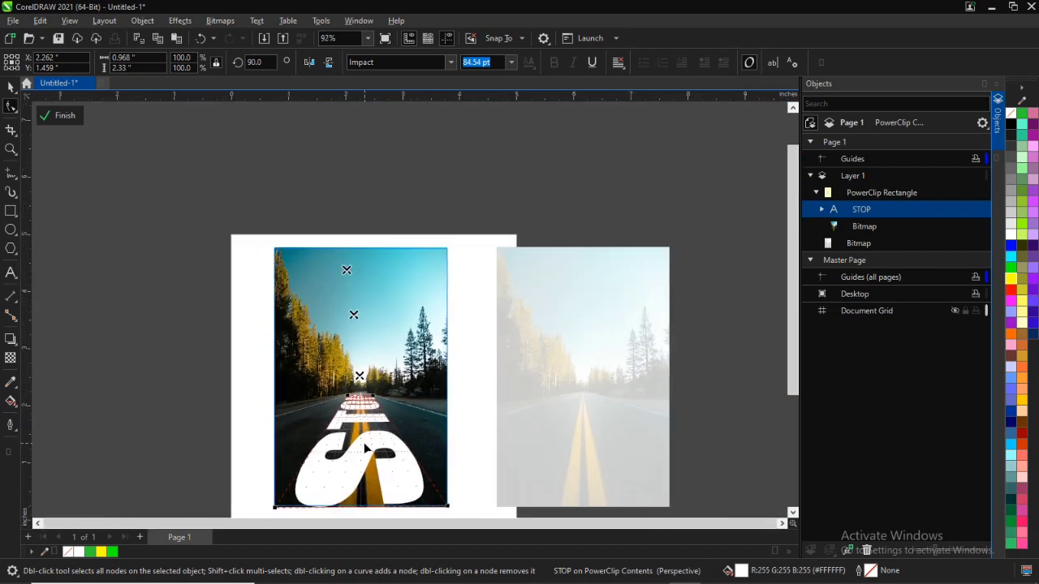
{"action": "left_click", "coordinate": [10, 86]}
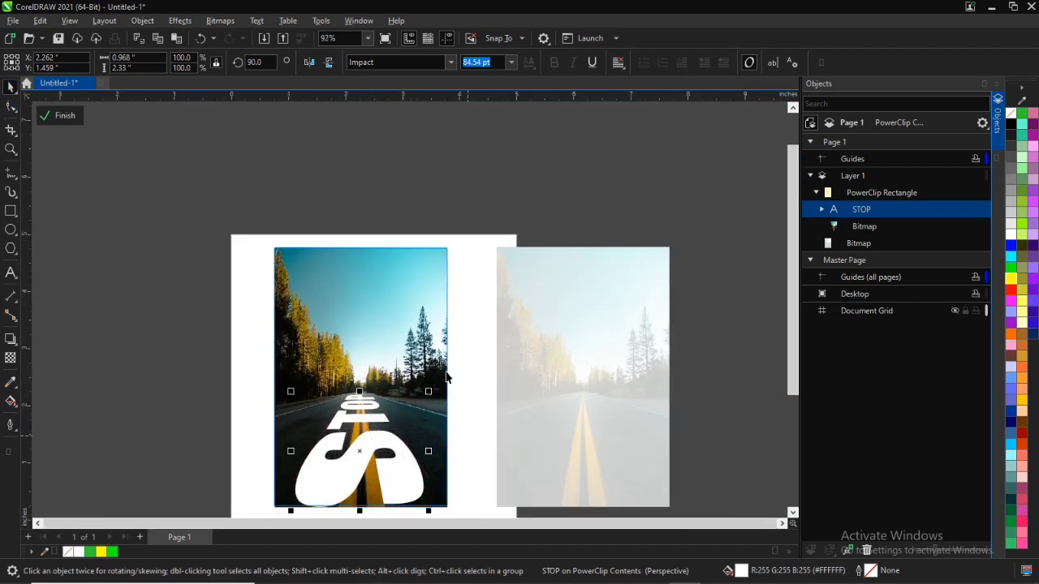
{"action": "left_click", "coordinate": [466, 435]}
{"action": "scroll", "coordinate": [367, 438], "scroll_direction": "up", "scroll_amount": 5}
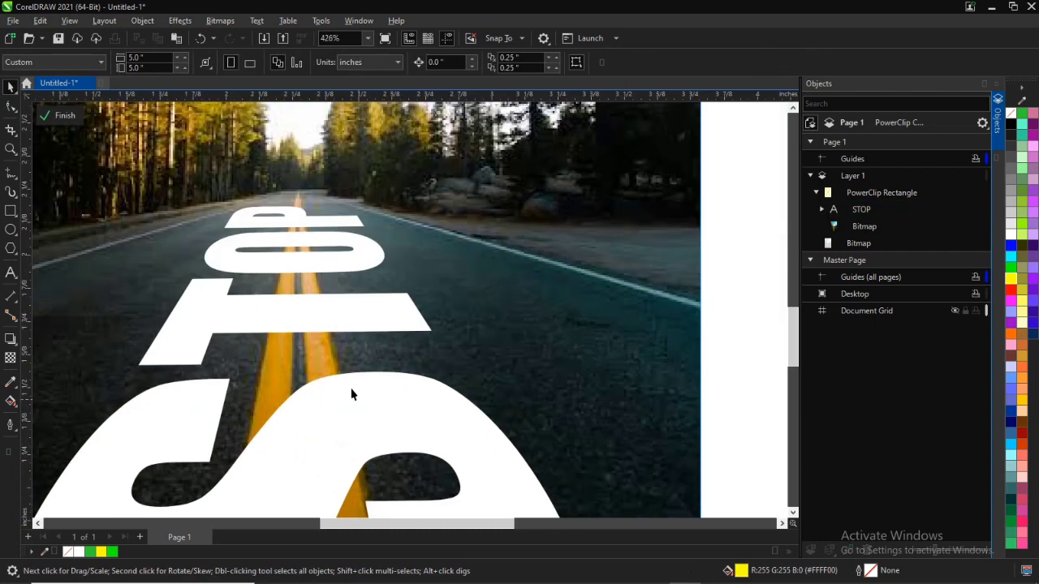
Step: Set the transparency merge mode of the STOP text to Overlay so that it blends with the asphalt
{"action": "left_click", "coordinate": [326, 313]}
{"action": "scroll", "coordinate": [325, 313], "scroll_direction": "down", "scroll_amount": 6}
{"action": "scroll", "coordinate": [325, 373], "scroll_direction": "up", "scroll_amount": 3}
{"action": "scroll", "coordinate": [305, 367], "scroll_direction": "up", "scroll_amount": 2}
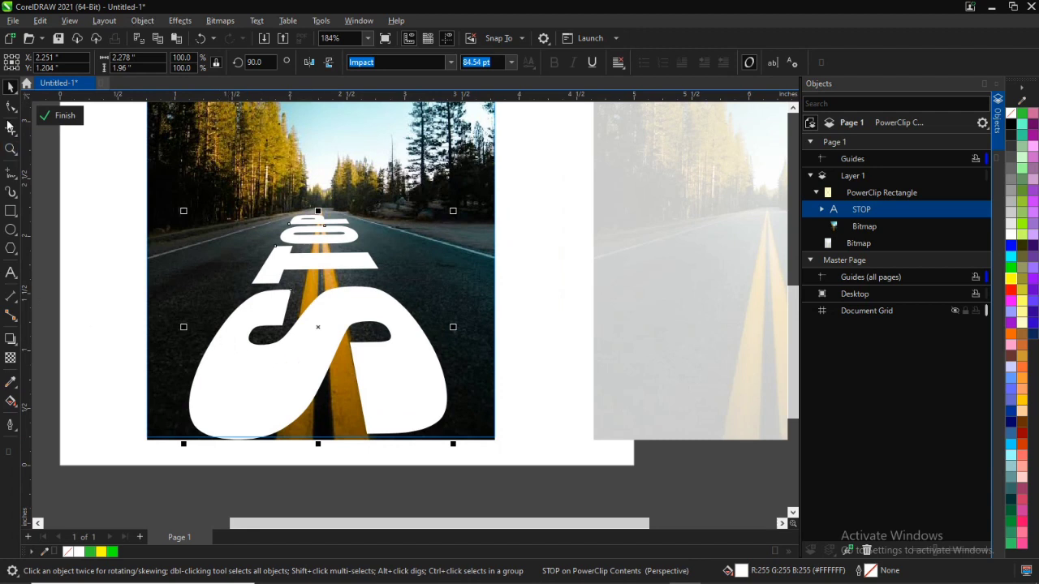
{"action": "left_click", "coordinate": [11, 358]}
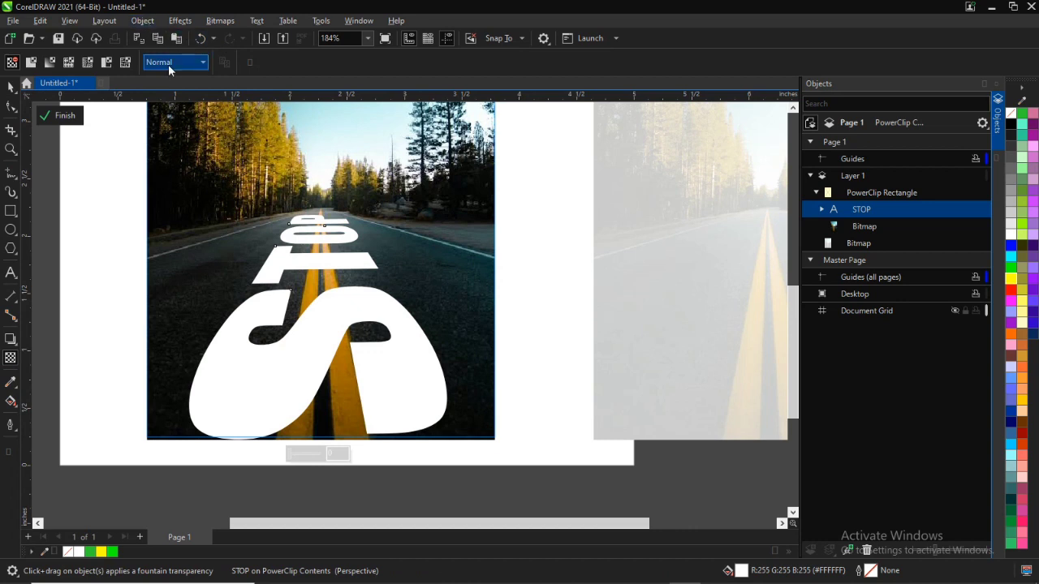
{"action": "left_click", "coordinate": [168, 64]}
{"action": "left_click", "coordinate": [170, 326]}
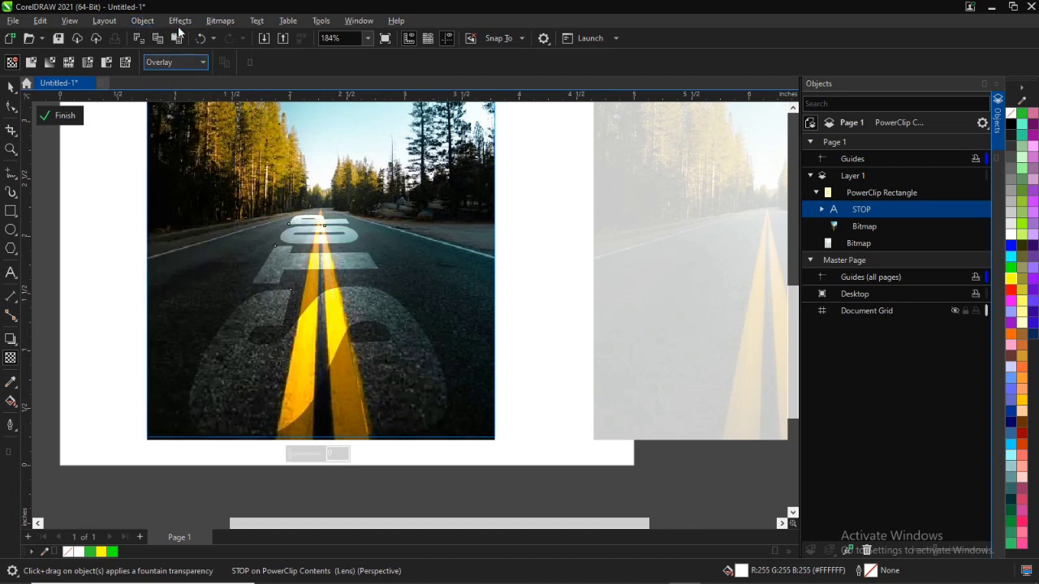
{"action": "left_click", "coordinate": [185, 65]}
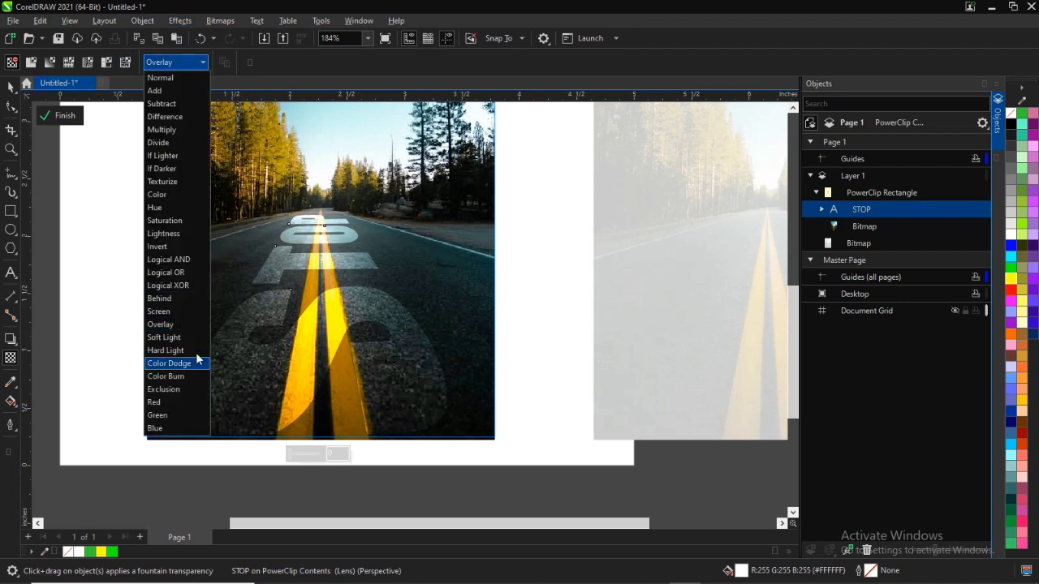
{"action": "left_click", "coordinate": [168, 323]}
Step: Deselect the STOP text and finish editing the contents of the PowerClip frame
{"action": "left_click", "coordinate": [11, 87]}
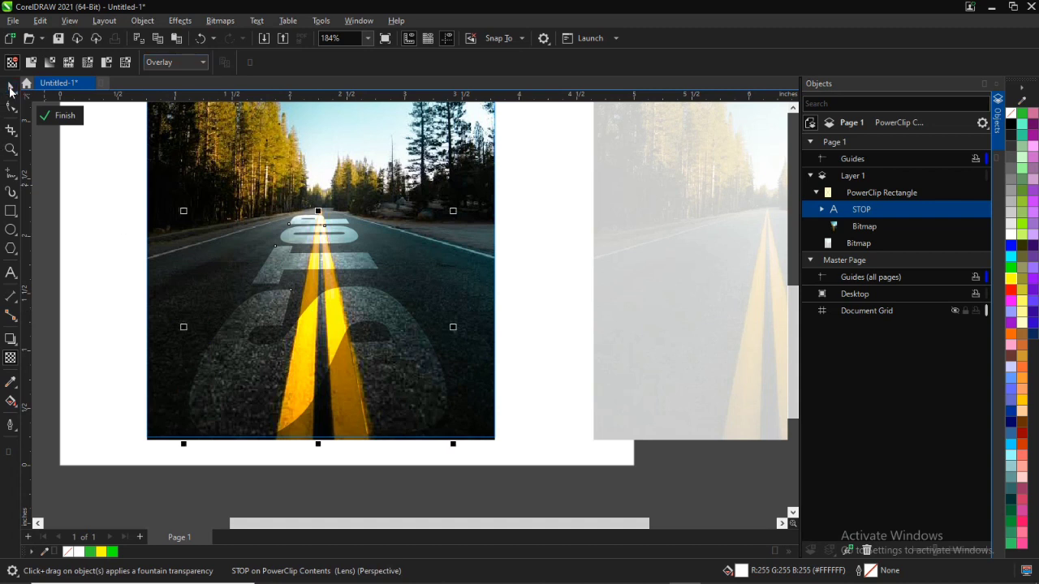
{"action": "left_click", "coordinate": [473, 276]}
{"action": "scroll", "coordinate": [366, 283], "scroll_direction": "down", "scroll_amount": 2}
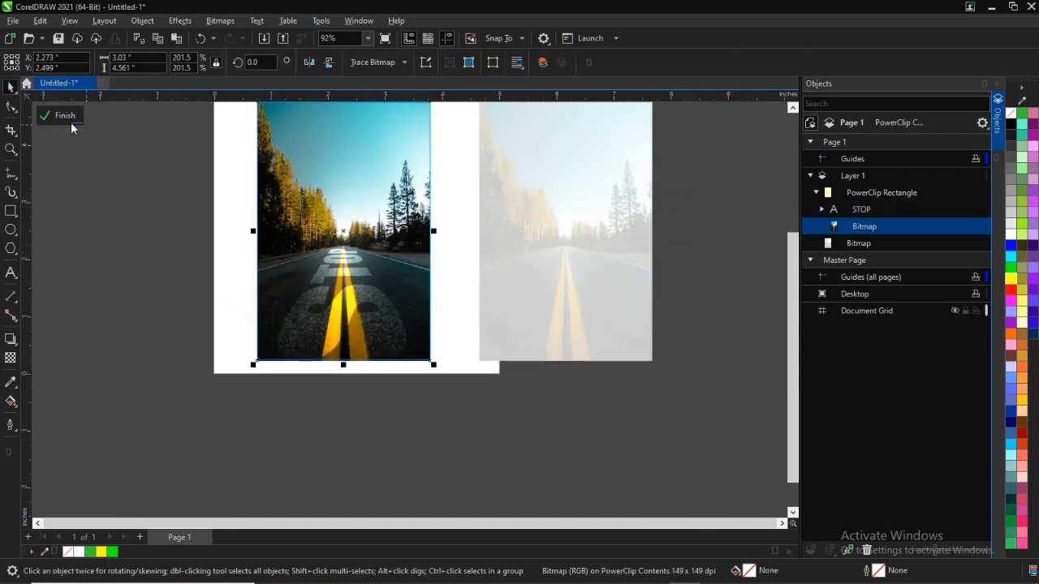
{"action": "left_click", "coordinate": [61, 115]}
{"action": "scroll", "coordinate": [418, 256], "scroll_direction": "down", "scroll_amount": 1}
{"action": "scroll", "coordinate": [345, 180], "scroll_direction": "up", "scroll_amount": 1}
Step: Fill the PowerClip rectangle around the photo with green
{"action": "left_click", "coordinate": [412, 218]}
{"action": "left_click", "coordinate": [411, 219]}
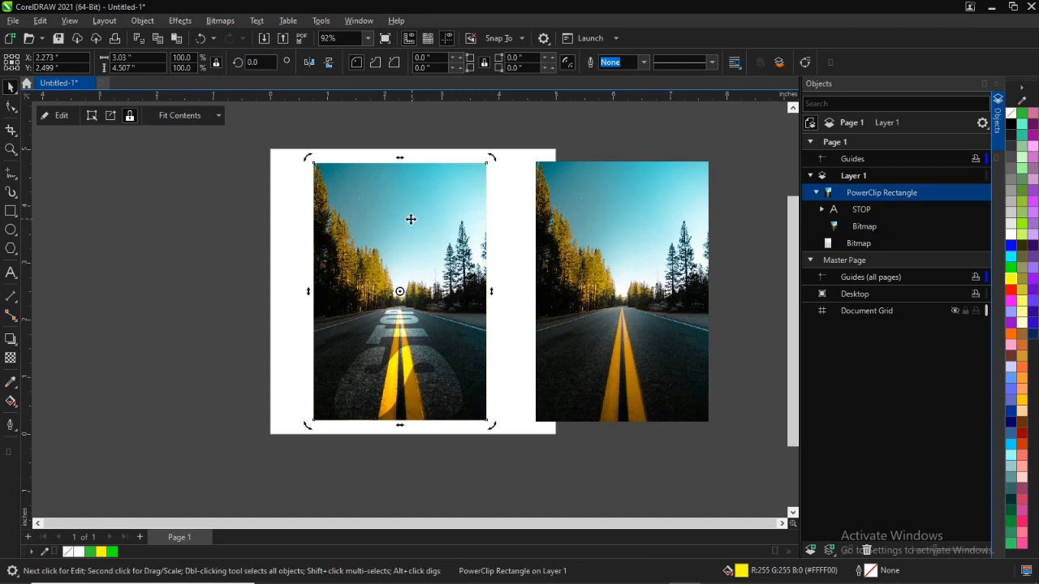
{"action": "left_click", "coordinate": [112, 552]}
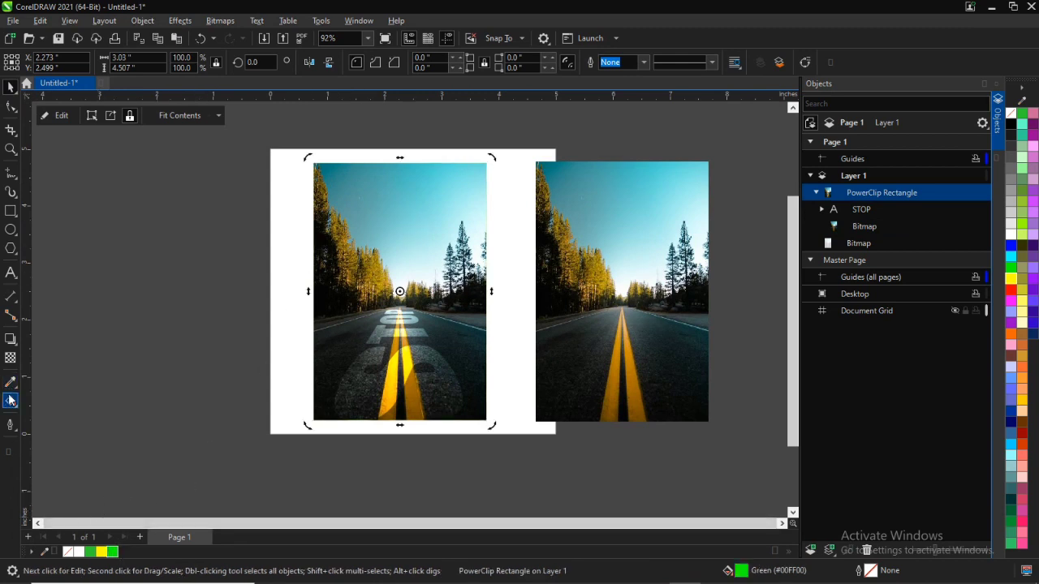
Step: Set the merge mode of the photo inside the PowerClip frame to Texturize and finish editing the contents
{"action": "double_click", "coordinate": [398, 211]}
{"action": "left_click", "coordinate": [396, 209]}
{"action": "left_click", "coordinate": [10, 357]}
{"action": "left_click", "coordinate": [172, 62]}
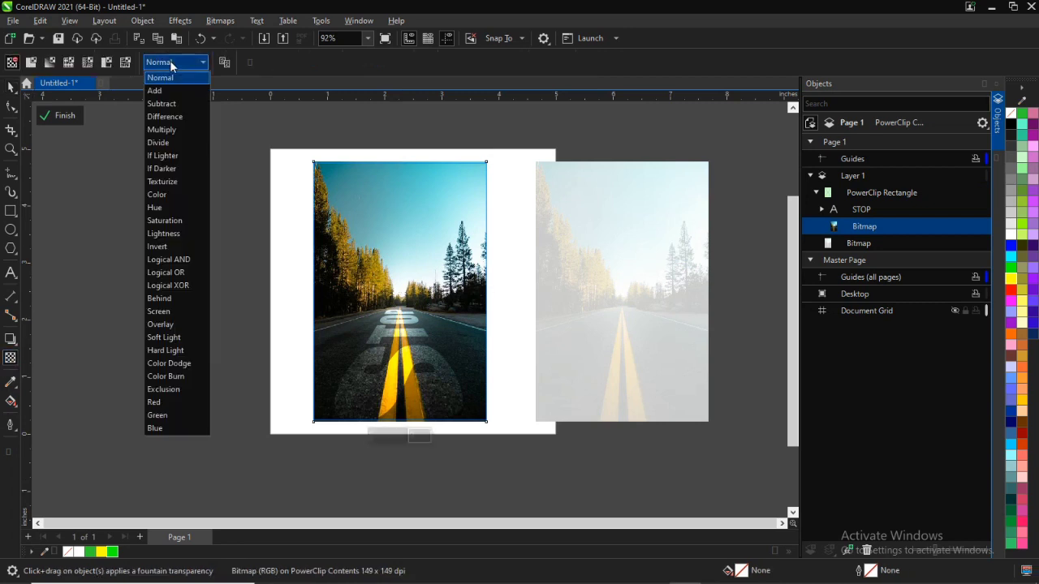
{"action": "left_click", "coordinate": [165, 182]}
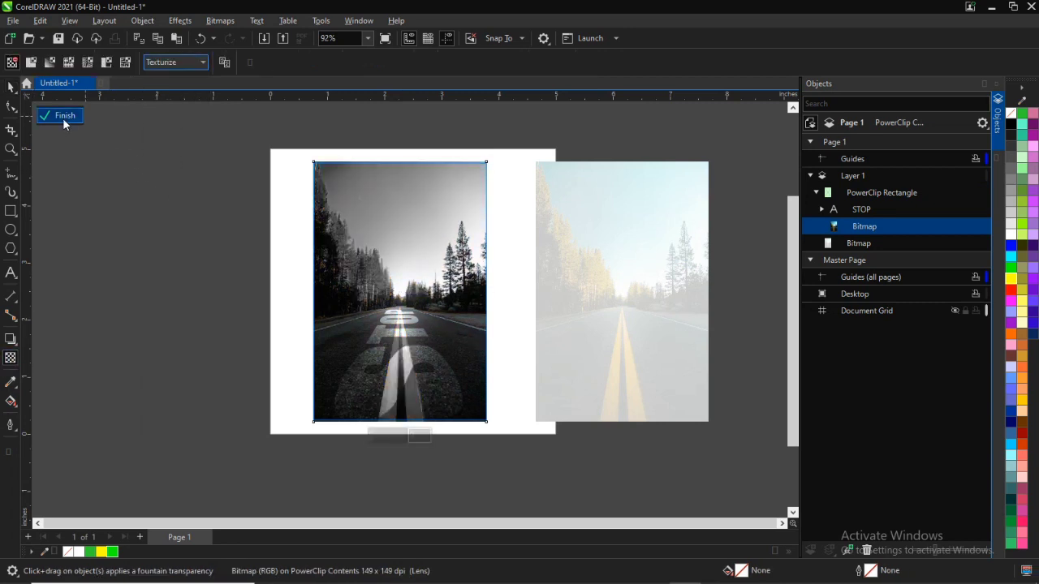
{"action": "left_click", "coordinate": [63, 118]}
Step: Give the PowerClip rectangle a vertical fountain fill from green in the sky to yellow at the near end of the road
{"action": "scroll", "coordinate": [450, 331], "scroll_direction": "up", "scroll_amount": 2}
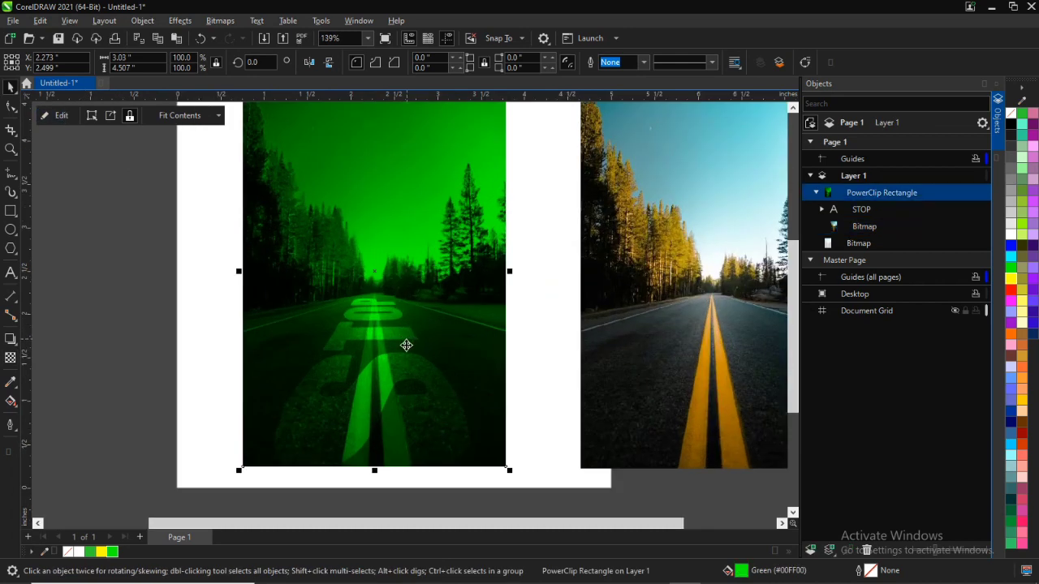
{"action": "scroll", "coordinate": [407, 341], "scroll_direction": "down", "scroll_amount": 1}
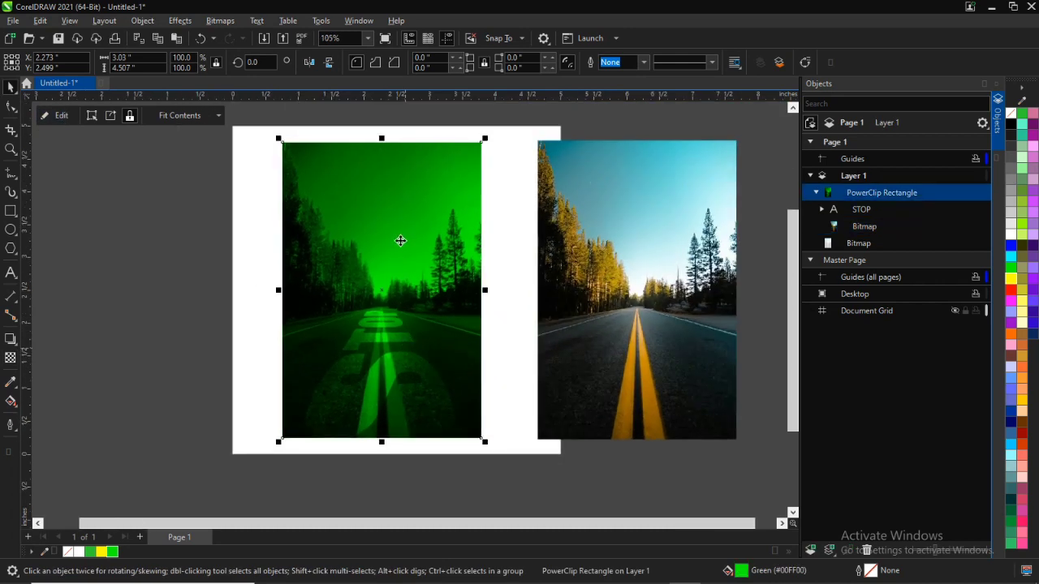
{"action": "left_click", "coordinate": [12, 402]}
{"action": "left_click_drag", "start_coordinate": [388, 160], "coordinate": [383, 417]}
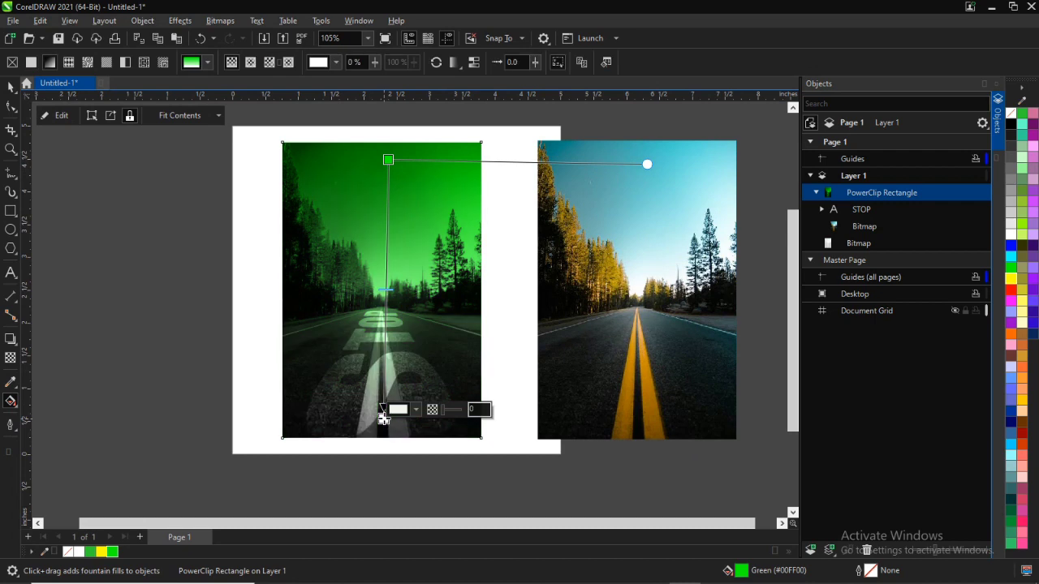
{"action": "left_click", "coordinate": [104, 552]}
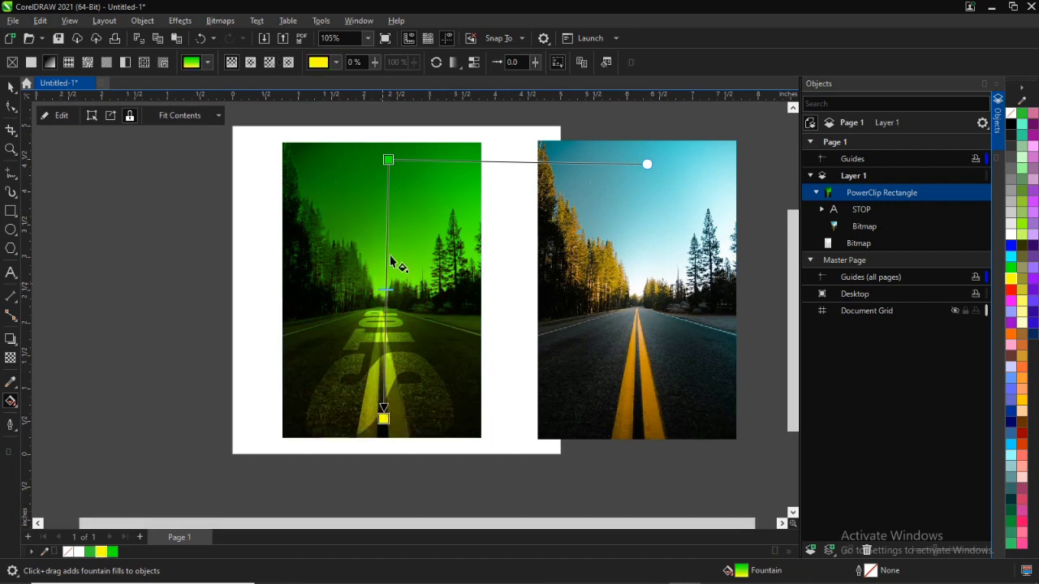
{"action": "left_click_drag", "start_coordinate": [386, 159], "coordinate": [384, 162]}
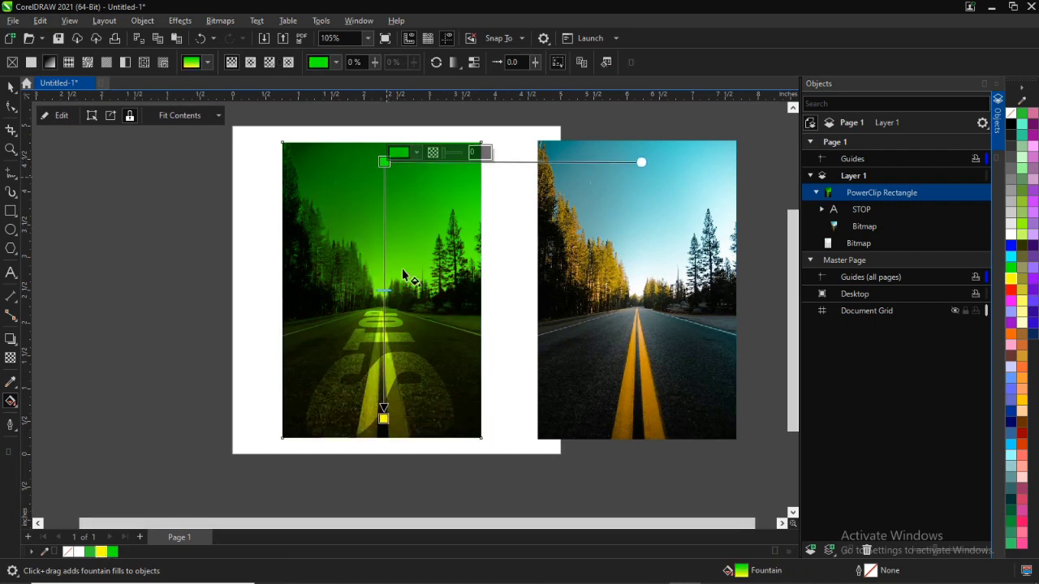
{"action": "key", "text": "space"}
Step: Compare the tinted PowerClip rectangle and the photo inside it with the original photo beside it by selecting each one
{"action": "left_click", "coordinate": [352, 169]}
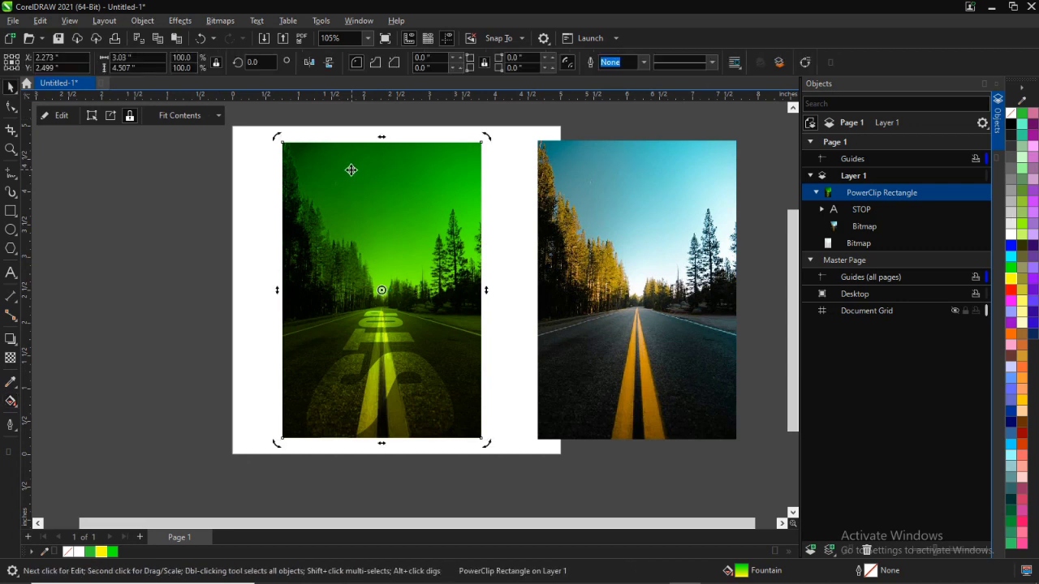
{"action": "left_click", "coordinate": [350, 167], "text": "ctrl"}
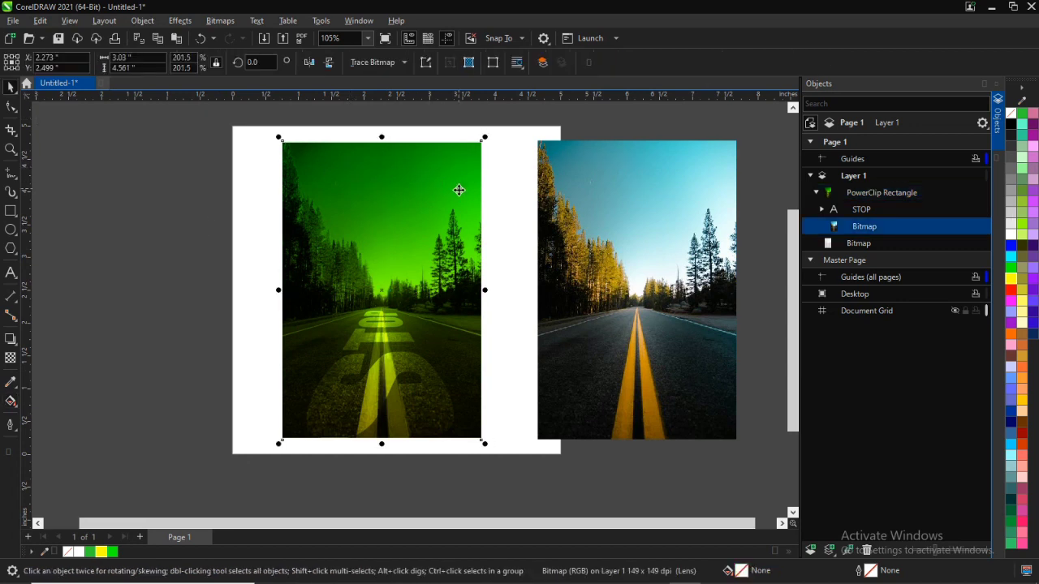
{"action": "left_click", "coordinate": [403, 182]}
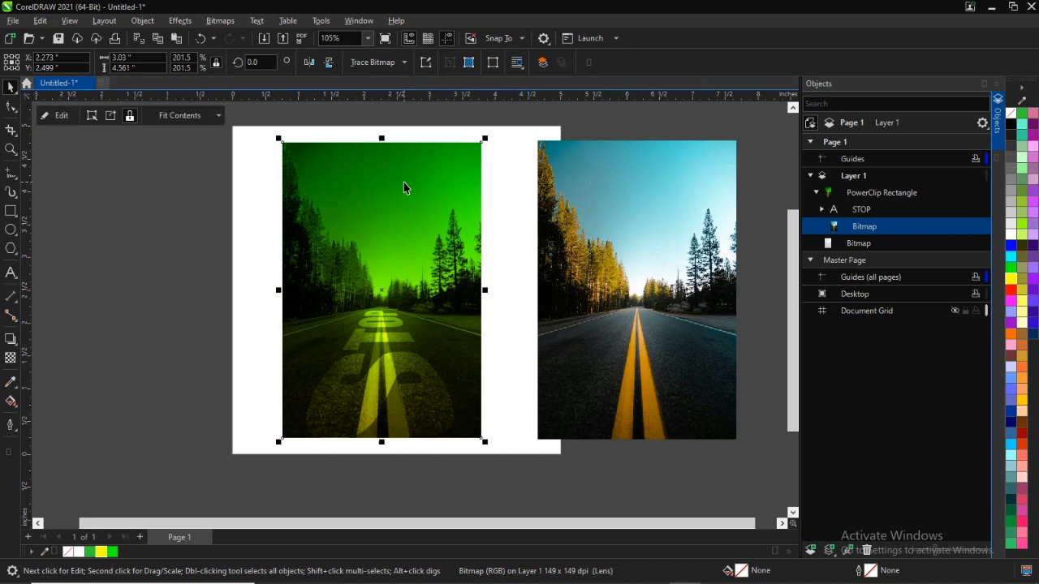
{"action": "scroll", "coordinate": [381, 186], "scroll_direction": "up", "scroll_amount": 1}
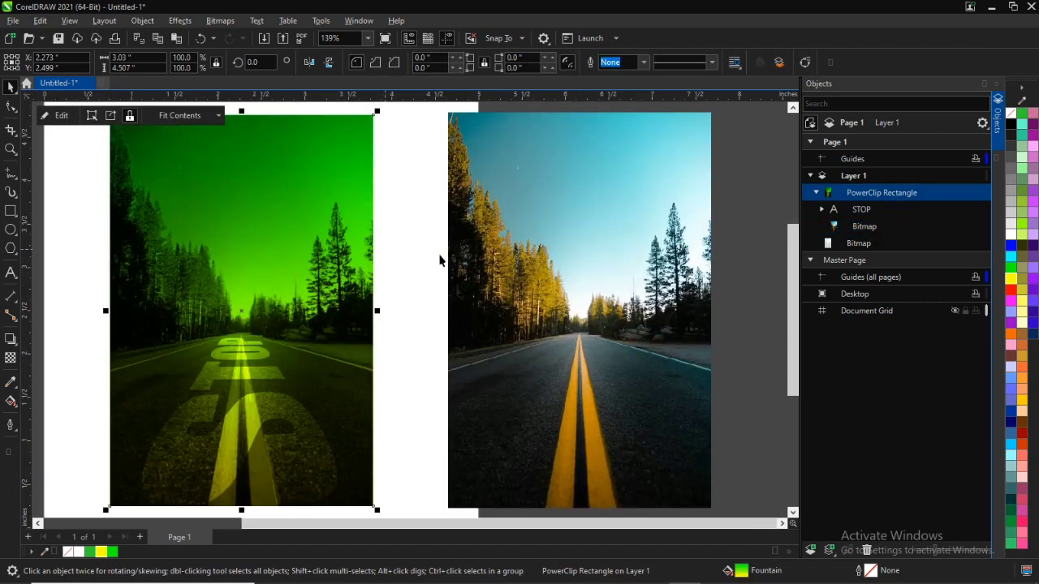
{"action": "left_click", "coordinate": [409, 268]}
{"action": "left_click", "coordinate": [259, 195]}
{"action": "left_click", "coordinate": [255, 167], "text": "ctrl"}
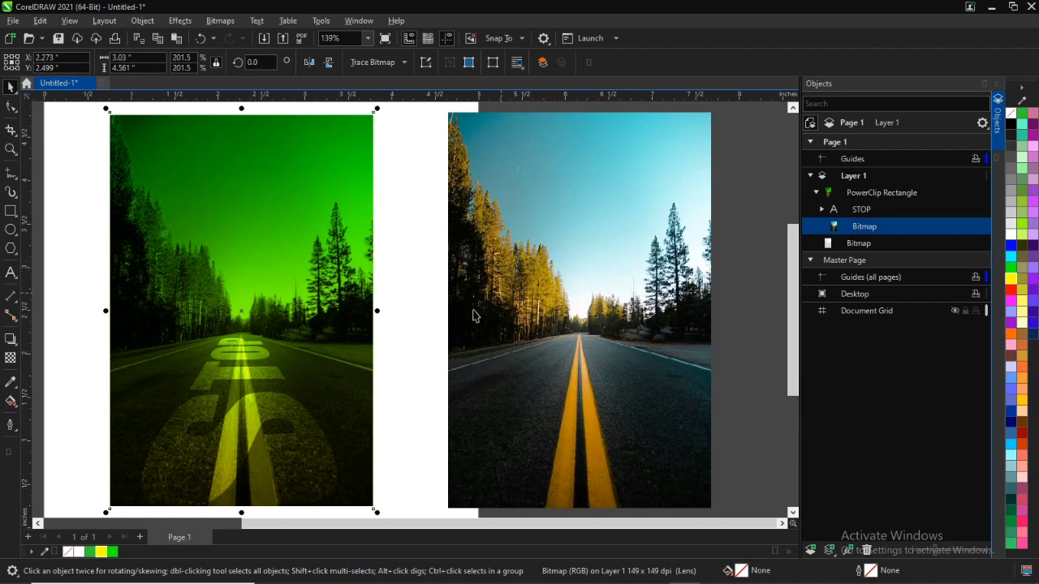
{"action": "left_click", "coordinate": [568, 285]}
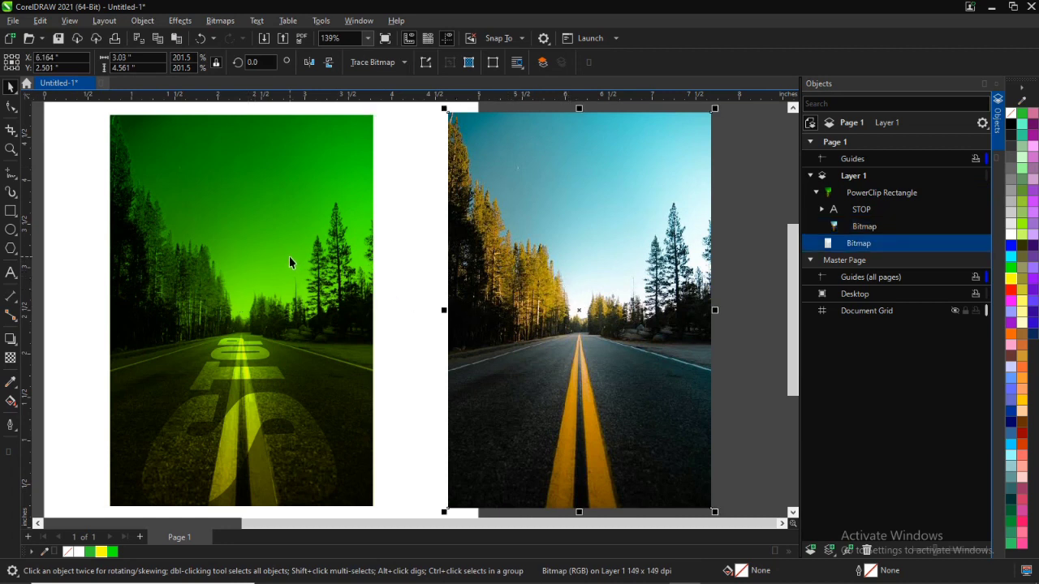
{"action": "left_click", "coordinate": [261, 240]}
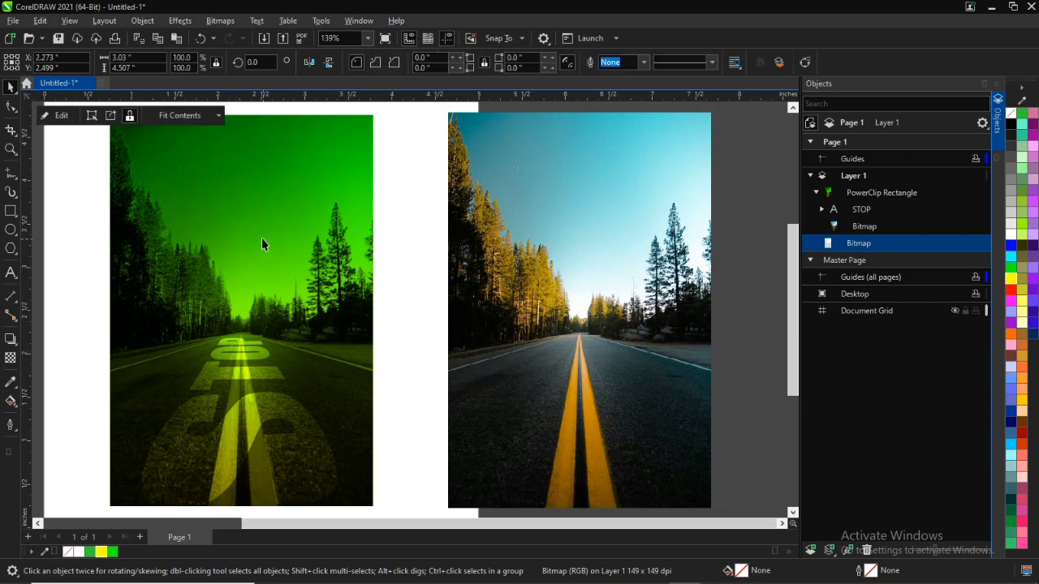
Step: Try the Add merge mode on the photo inside the PowerClip frame and settle on Subtract
{"action": "left_click", "coordinate": [254, 192], "text": "ctrl"}
{"action": "left_click", "coordinate": [11, 358]}
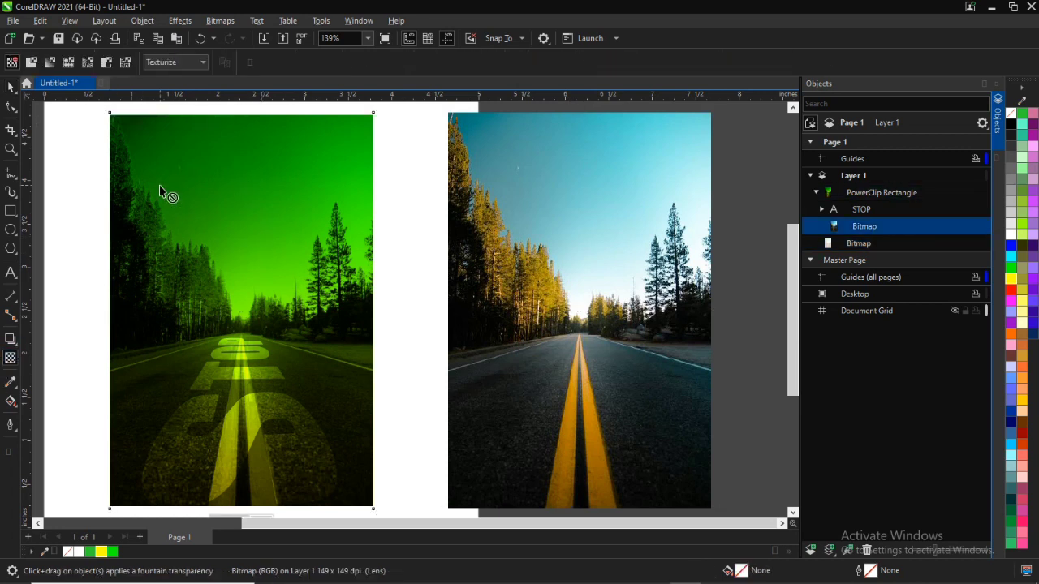
{"action": "left_click", "coordinate": [193, 62]}
{"action": "left_click", "coordinate": [168, 89]}
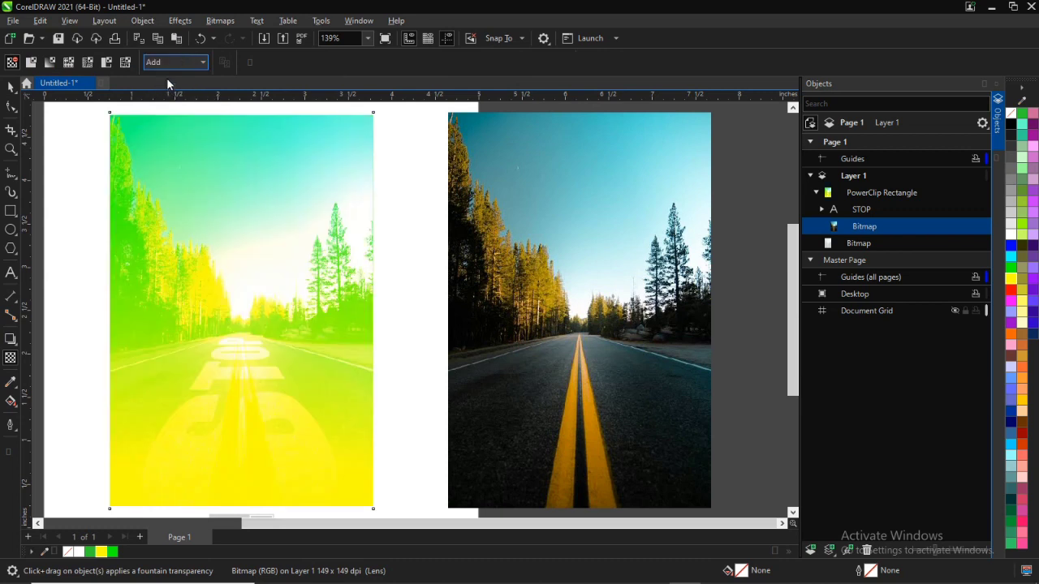
{"action": "left_click", "coordinate": [180, 64]}
{"action": "left_click", "coordinate": [171, 108]}
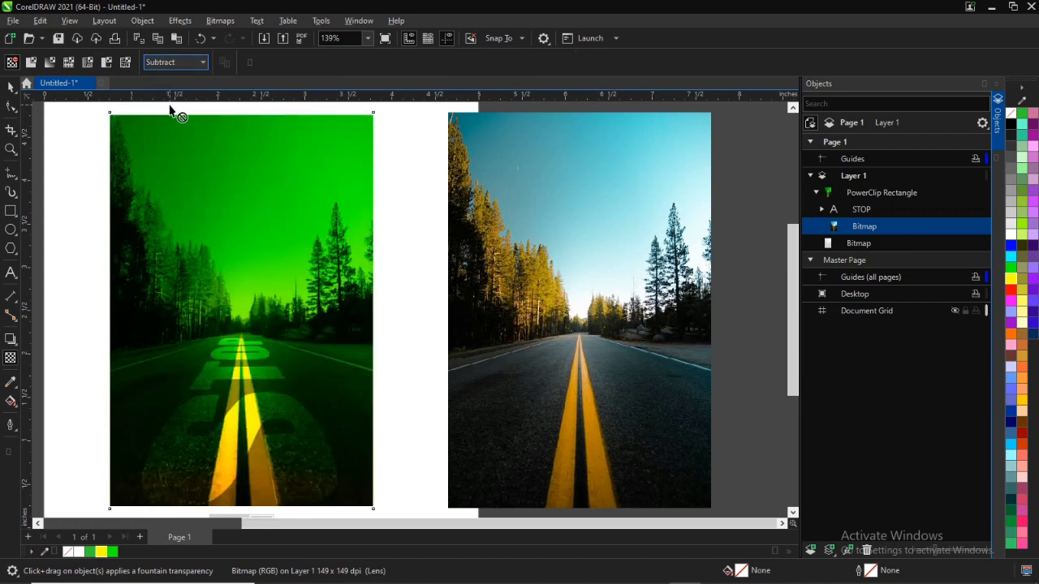
{"action": "left_click", "coordinate": [10, 87]}
{"action": "left_click", "coordinate": [327, 257]}
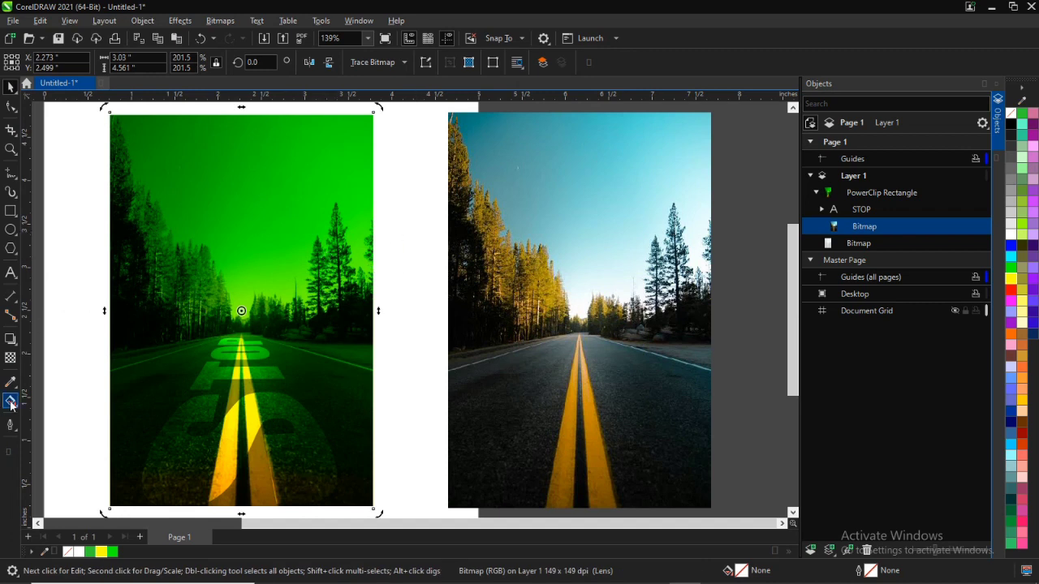
Step: Shorten the PowerClip rectangle's fountain fill so yellow ends at the horizon and green starts above the sky, keeping it vertical
{"action": "left_click", "coordinate": [10, 402]}
{"action": "left_click", "coordinate": [11, 87]}
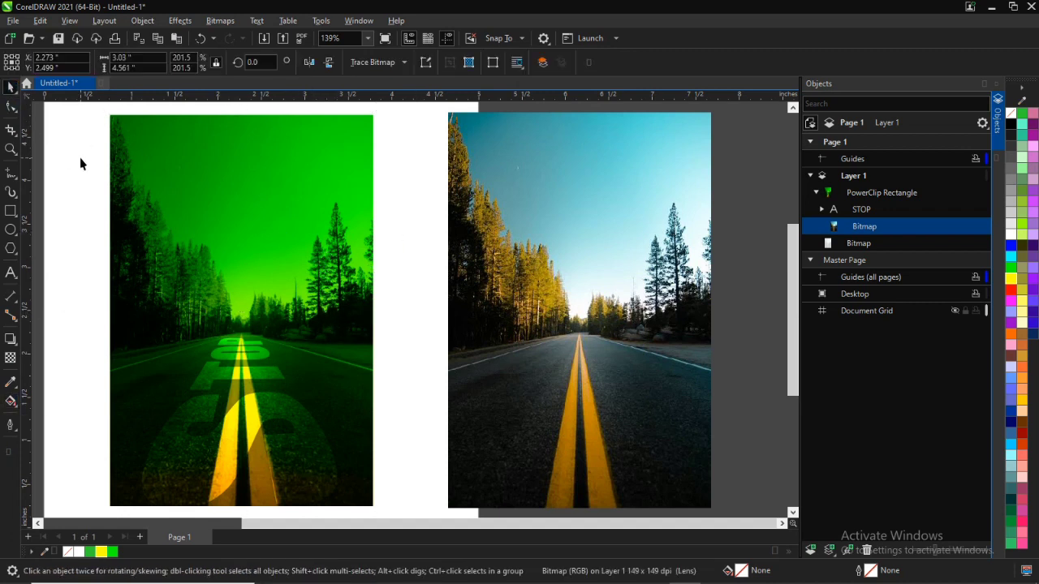
{"action": "left_click", "coordinate": [197, 192]}
{"action": "left_click", "coordinate": [10, 402]}
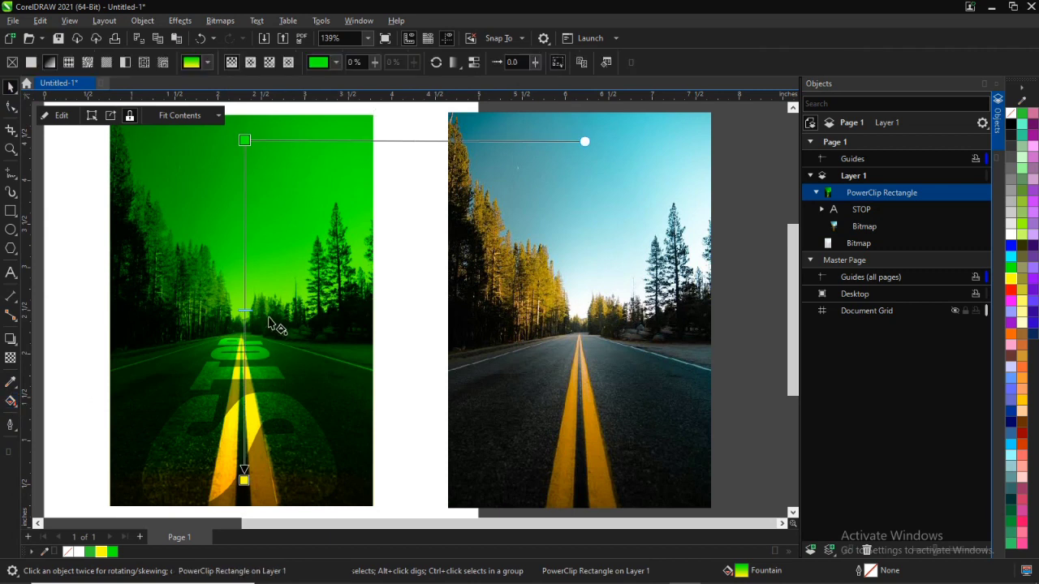
{"action": "left_click_drag", "start_coordinate": [244, 479], "coordinate": [232, 324]}
{"action": "mouse_move", "coordinate": [246, 139]}
{"action": "left_mouse_down"}
{"action": "mouse_move", "coordinate": [232, 84]}
{"action": "mouse_move", "coordinate": [236, 122]}
{"action": "left_mouse_up"}
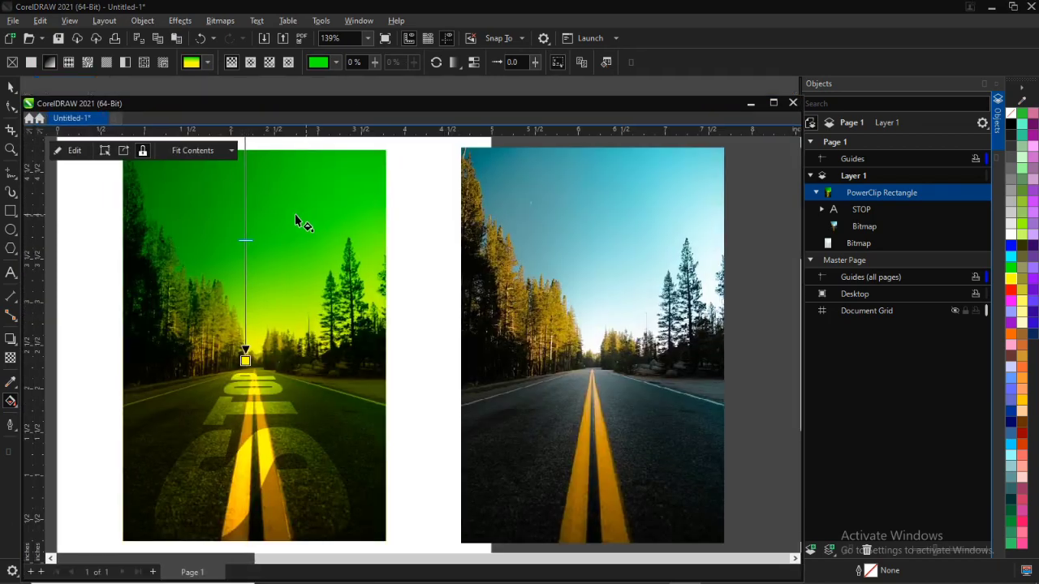
{"action": "left_click_drag", "start_coordinate": [329, 116], "coordinate": [317, 80]}
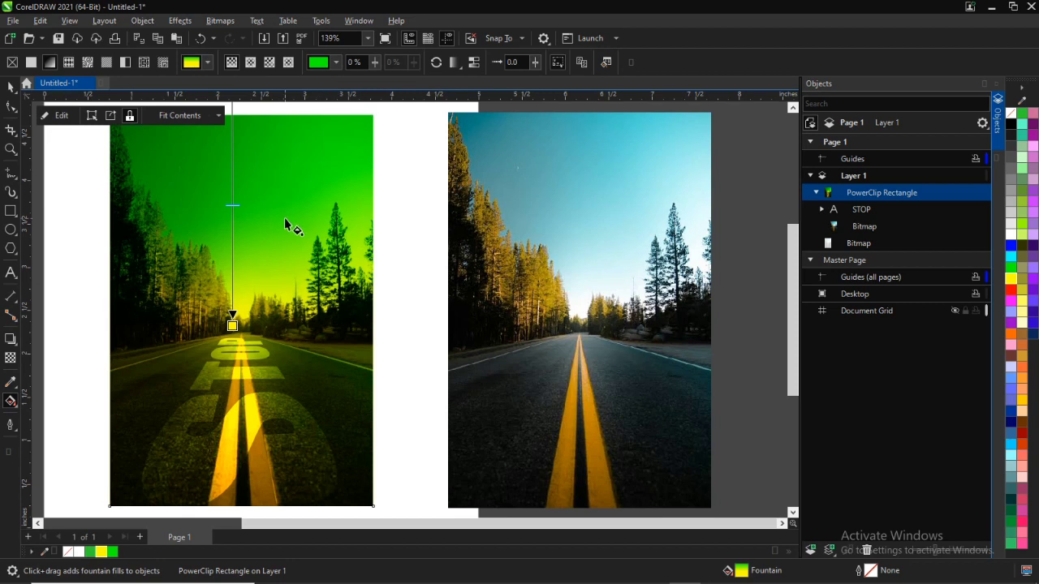
{"action": "scroll", "coordinate": [284, 227], "scroll_direction": "down", "scroll_amount": 2}
{"action": "left_click", "coordinate": [249, 132]}
{"action": "left_click_drag", "start_coordinate": [247, 133], "coordinate": [246, 130]}
{"action": "key", "text": "space"}
{"action": "left_click", "coordinate": [385, 204]}
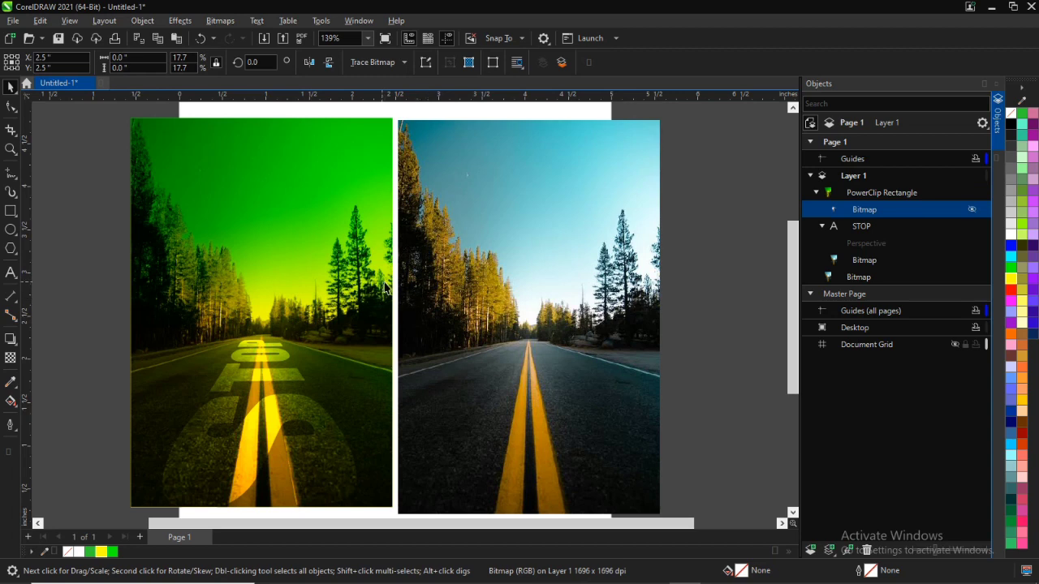
Step: Examine the blended STOP text and road texture up close and compare the tinted photo with the original beside it
{"action": "scroll", "coordinate": [291, 312], "scroll_direction": "up", "scroll_amount": 1}
{"action": "scroll", "coordinate": [291, 312], "scroll_direction": "down", "scroll_amount": 1}
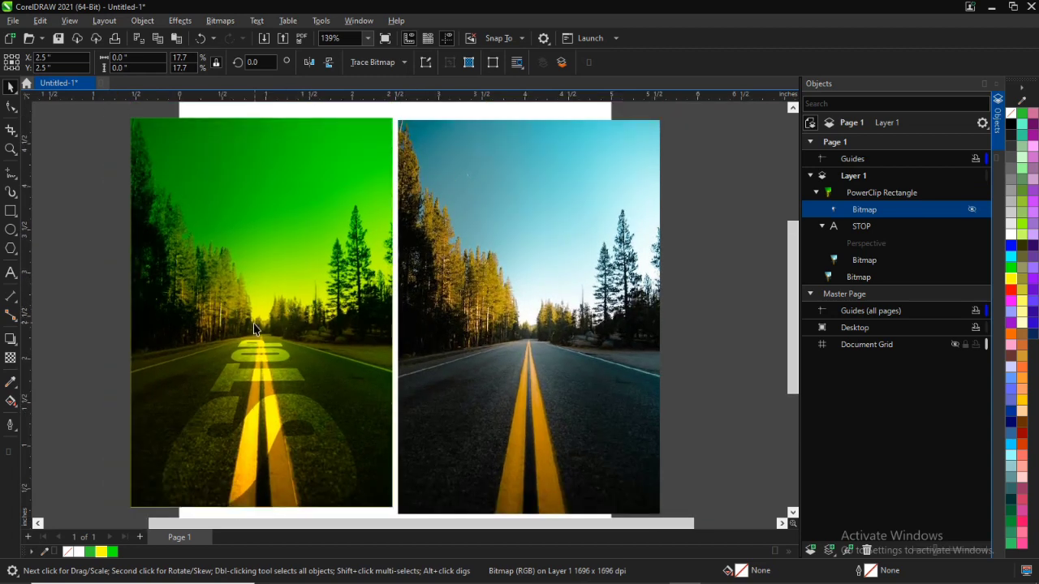
{"action": "scroll", "coordinate": [252, 324], "scroll_direction": "up", "scroll_amount": 3}
{"action": "scroll", "coordinate": [187, 371], "scroll_direction": "down", "scroll_amount": 3}
{"action": "scroll", "coordinate": [180, 400], "scroll_direction": "up", "scroll_amount": 5}
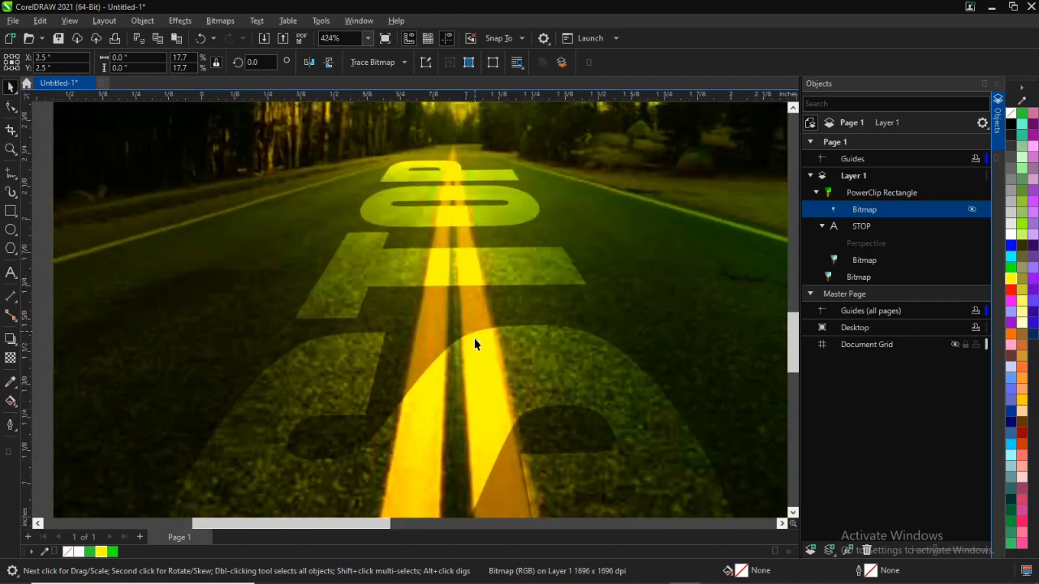
{"action": "scroll", "coordinate": [478, 392], "scroll_direction": "down", "scroll_amount": 7}
{"action": "scroll", "coordinate": [554, 387], "scroll_direction": "up", "scroll_amount": 7}
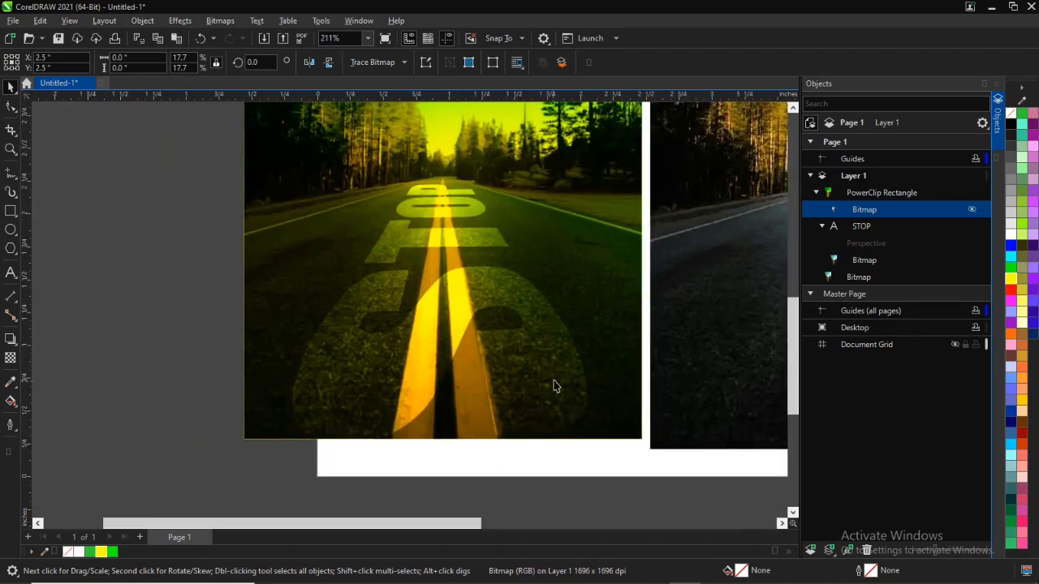
{"action": "scroll", "coordinate": [557, 382], "scroll_direction": "down", "scroll_amount": 6}
{"action": "scroll", "coordinate": [548, 315], "scroll_direction": "up", "scroll_amount": 1}
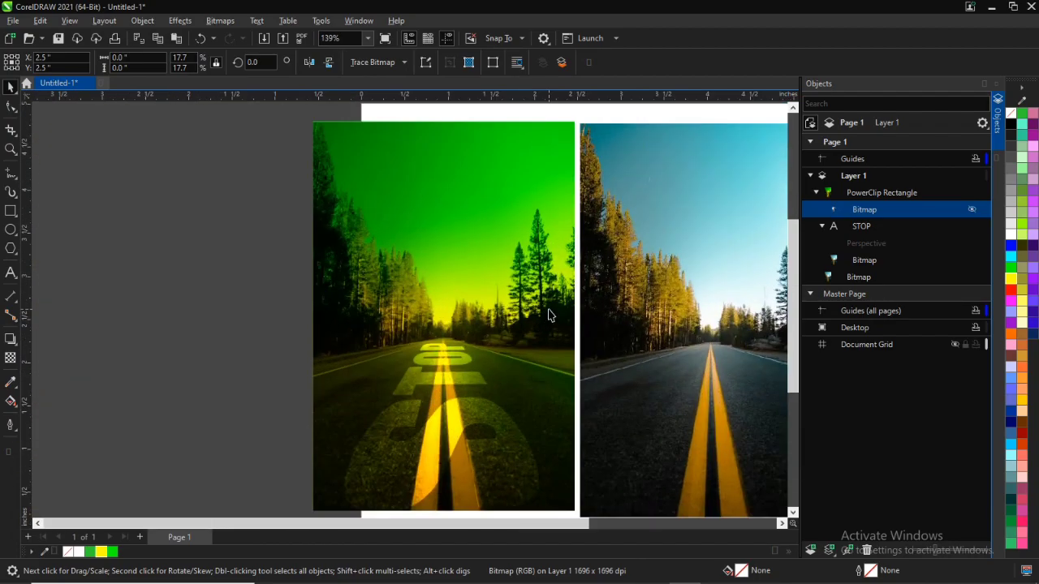
Step: Import the cut-out skateboarder image and scale it down to about 5.35 by 3.88 inches
{"action": "left_click", "coordinate": [303, 571]}
{"action": "left_click_drag", "start_coordinate": [241, 470], "coordinate": [250, 255]}
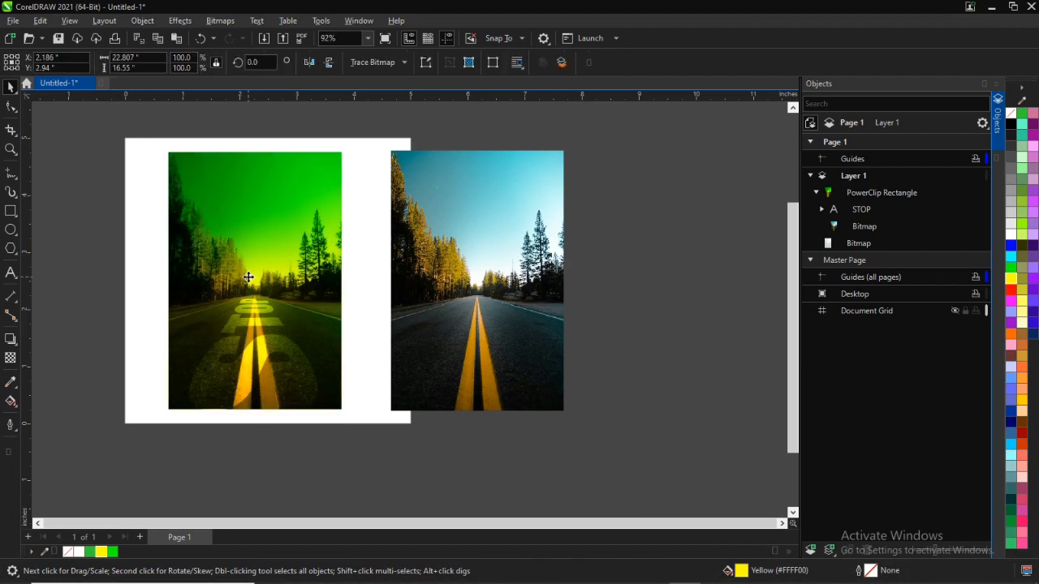
{"action": "scroll", "coordinate": [243, 278], "scroll_direction": "down", "scroll_amount": 4}
{"action": "scroll", "coordinate": [235, 275], "scroll_direction": "down", "scroll_amount": 1}
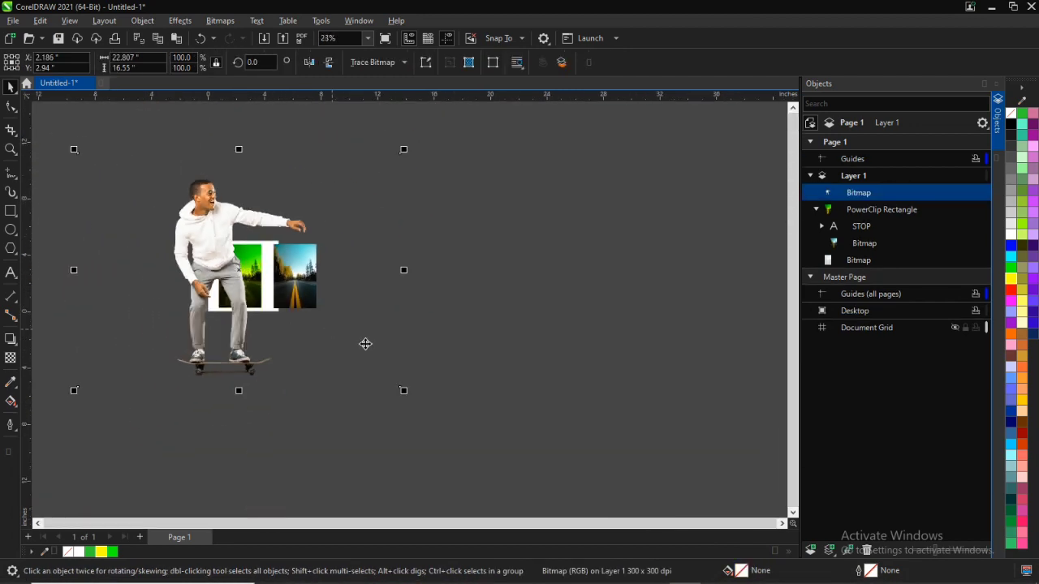
{"action": "left_click_drag", "start_coordinate": [403, 391], "coordinate": [280, 300]}
{"action": "scroll", "coordinate": [238, 272], "scroll_direction": "up", "scroll_amount": 2}
{"action": "scroll", "coordinate": [238, 272], "scroll_direction": "up", "scroll_amount": 4}
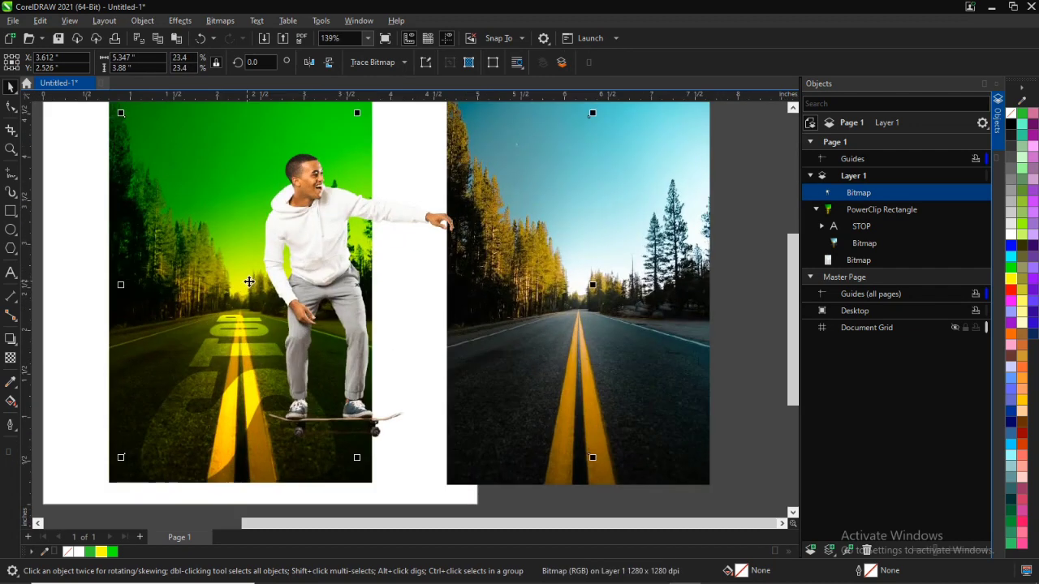
Step: Place the skateboarder inside the PowerClip rectangle, open its contents for editing, and move him over the middle of the road
{"action": "left_click_drag", "start_coordinate": [290, 245], "coordinate": [123, 374]}
{"action": "left_click", "coordinate": [203, 413]}
{"action": "right_click", "coordinate": [236, 180]}
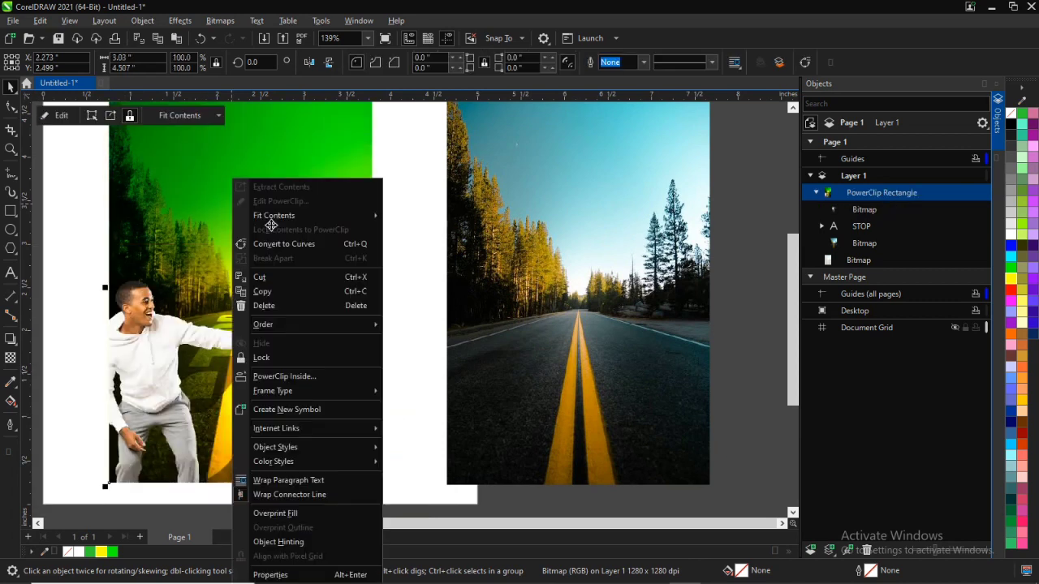
{"action": "left_click", "coordinate": [277, 201]}
{"action": "left_click", "coordinate": [228, 332]}
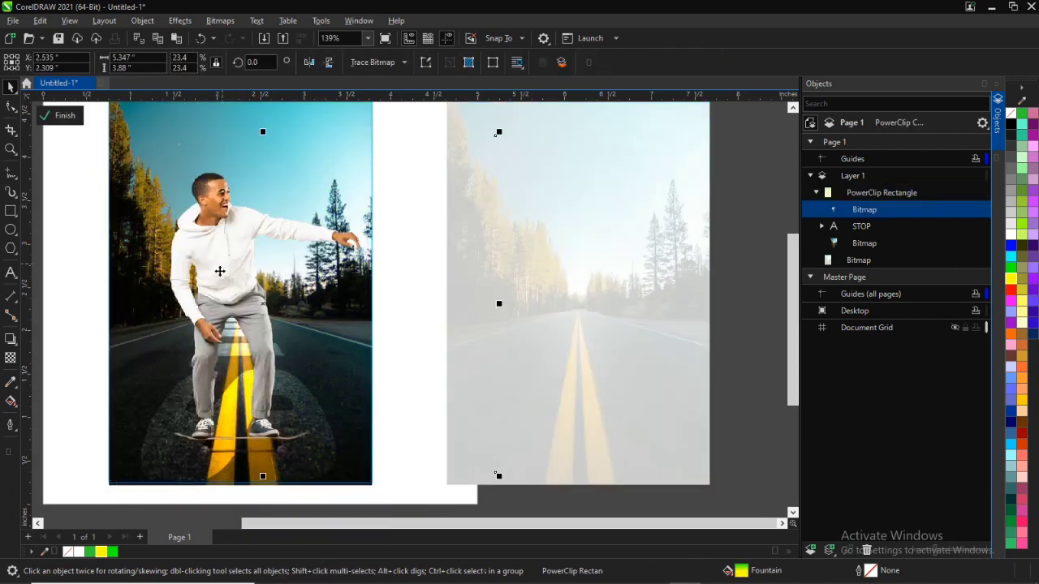
{"action": "left_click_drag", "start_coordinate": [228, 331], "coordinate": [211, 310]}
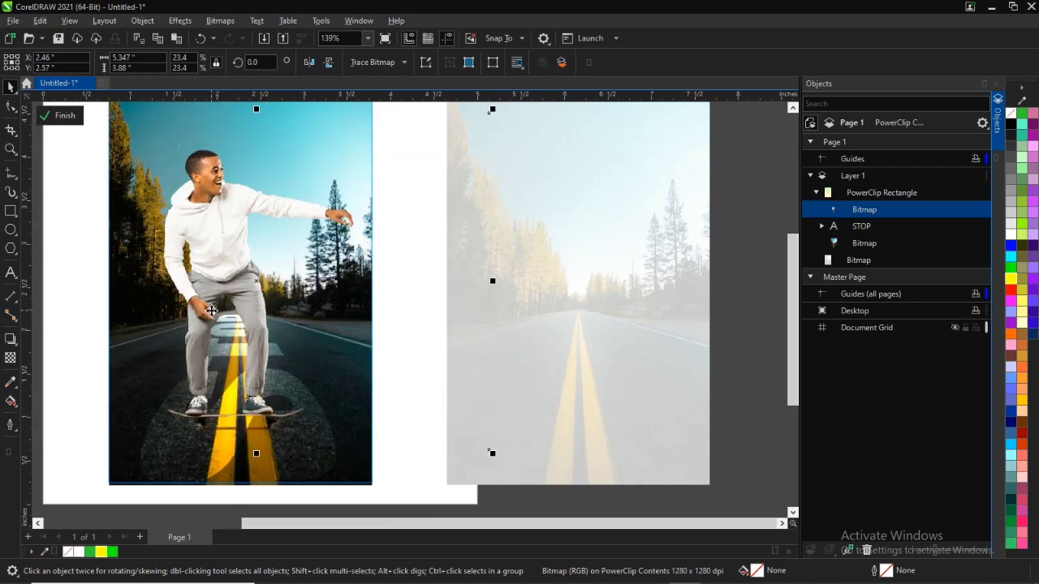
Step: Resize the skateboarder image to about 4.03 by 2.93 inches, place him low on the yellow road lines, and finish editing the PowerClip
{"action": "scroll", "coordinate": [211, 310], "scroll_direction": "down", "scroll_amount": 1}
{"action": "scroll", "coordinate": [132, 211], "scroll_direction": "up", "scroll_amount": 2}
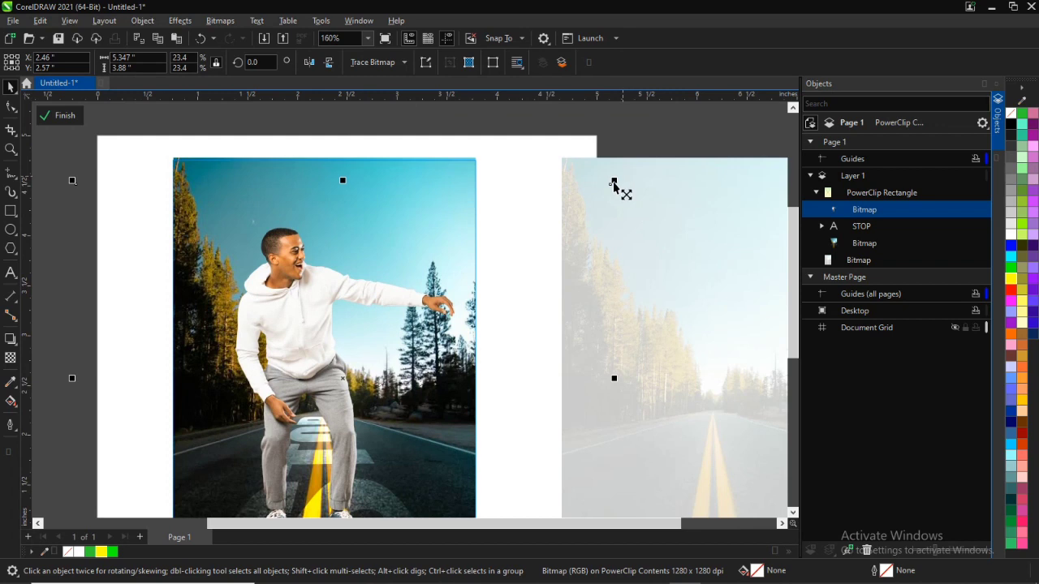
{"action": "left_click_drag", "start_coordinate": [622, 195], "coordinate": [586, 256]}
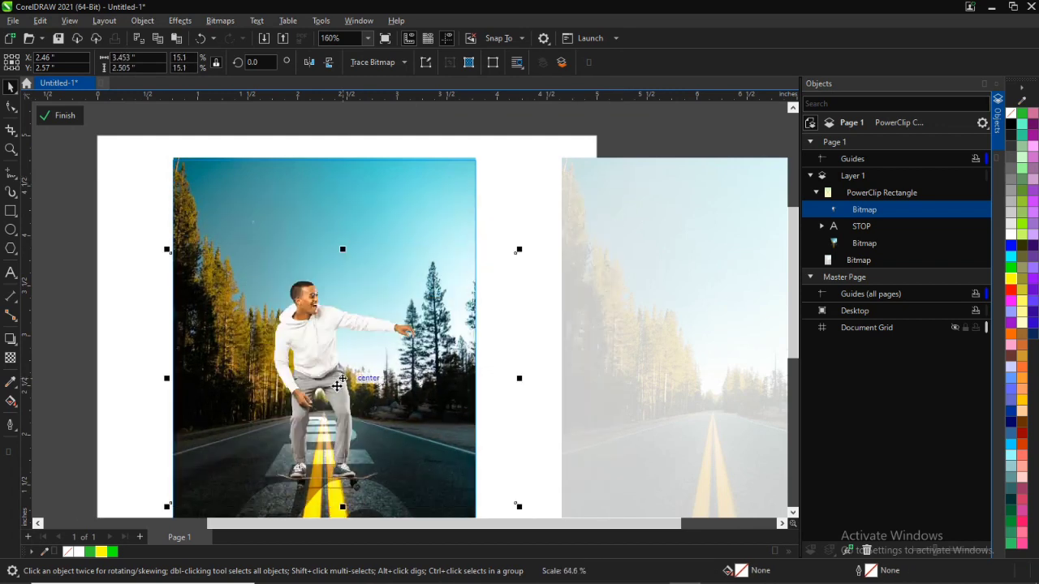
{"action": "scroll", "coordinate": [337, 386], "scroll_direction": "down", "scroll_amount": 3}
{"action": "scroll", "coordinate": [354, 481], "scroll_direction": "up", "scroll_amount": 2}
{"action": "left_click_drag", "start_coordinate": [342, 281], "coordinate": [326, 343]}
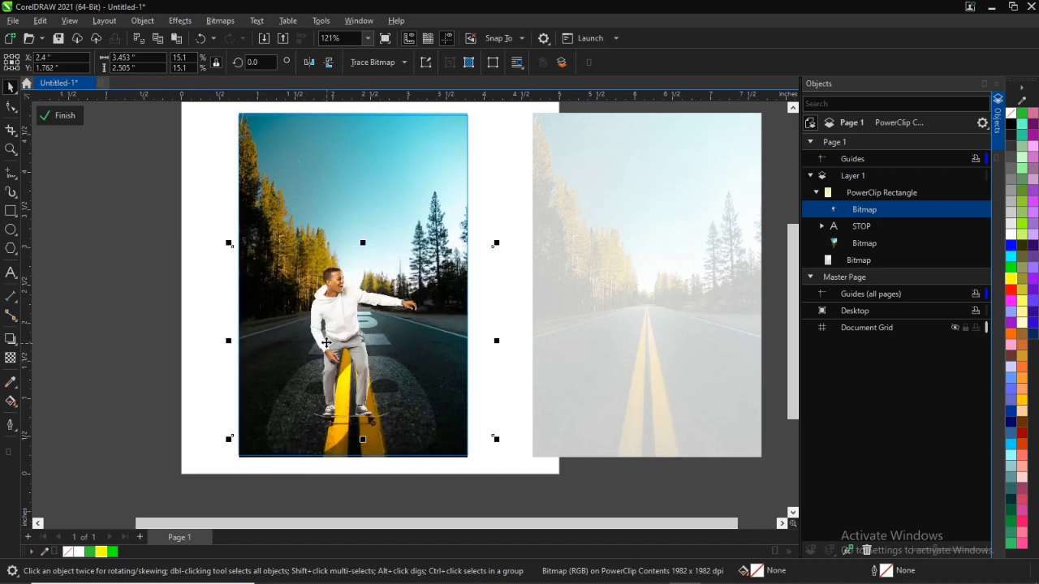
{"action": "left_click_drag", "start_coordinate": [230, 244], "coordinate": [190, 214]}
{"action": "left_click_drag", "start_coordinate": [331, 323], "coordinate": [341, 305]}
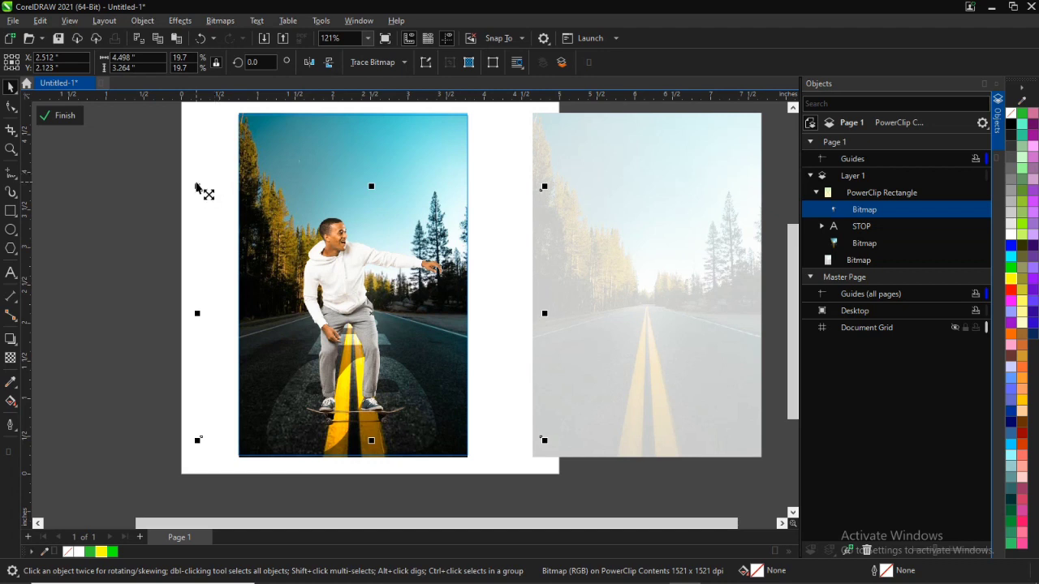
{"action": "left_click_drag", "start_coordinate": [197, 187], "coordinate": [224, 207]}
{"action": "left_click_drag", "start_coordinate": [348, 288], "coordinate": [340, 312]}
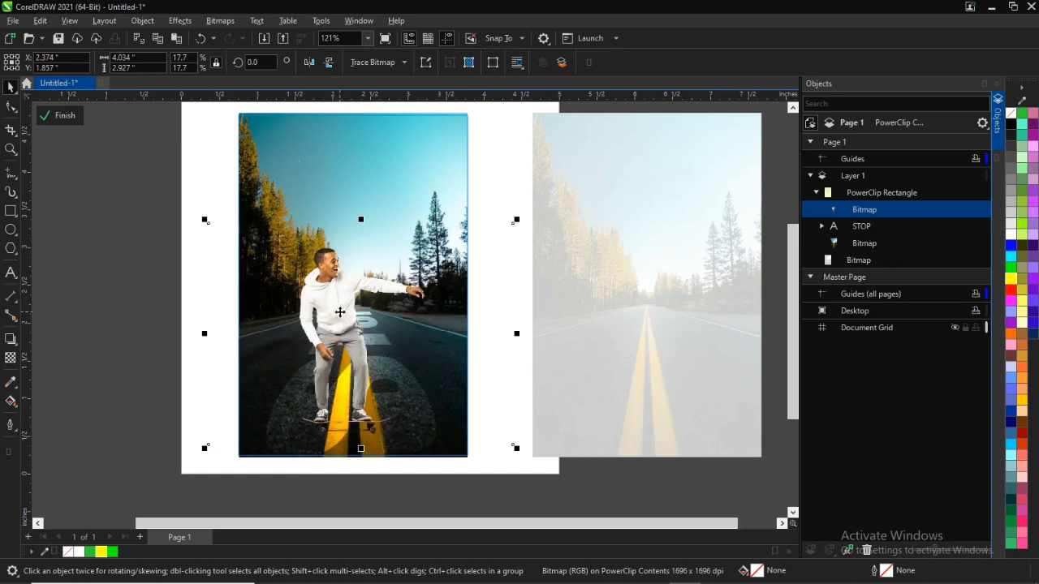
{"action": "left_click", "coordinate": [70, 117]}
{"action": "left_click", "coordinate": [126, 253]}
Step: Draw a yellow circle about 0.34 inches in diameter and place it over the front edge of the skateboarder's face
{"action": "scroll", "coordinate": [371, 323], "scroll_direction": "down", "scroll_amount": 5}
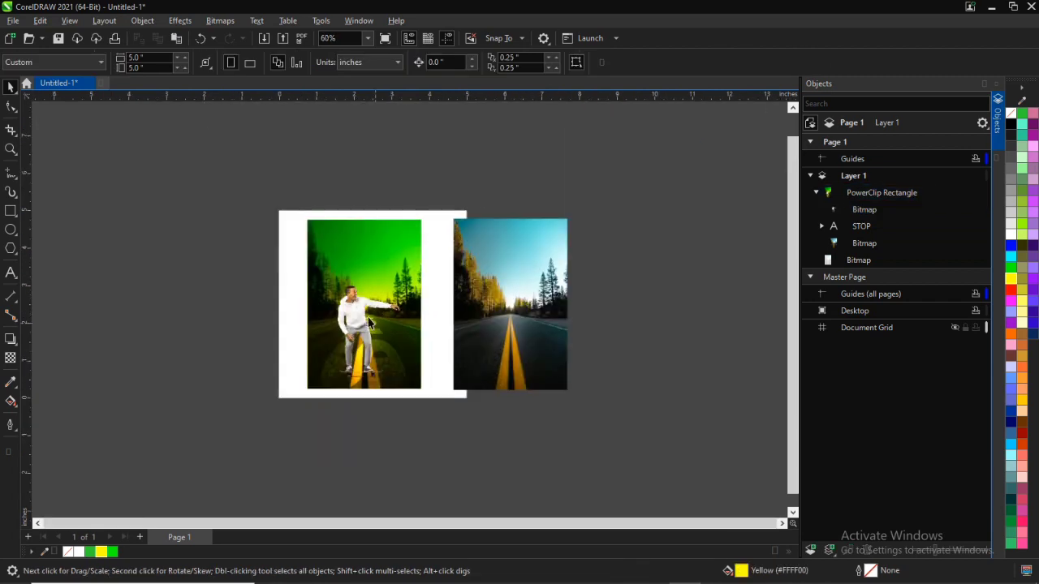
{"action": "scroll", "coordinate": [372, 323], "scroll_direction": "up", "scroll_amount": 12}
{"action": "scroll", "coordinate": [372, 325], "scroll_direction": "down", "scroll_amount": 2}
{"action": "scroll", "coordinate": [371, 320], "scroll_direction": "up", "scroll_amount": 4}
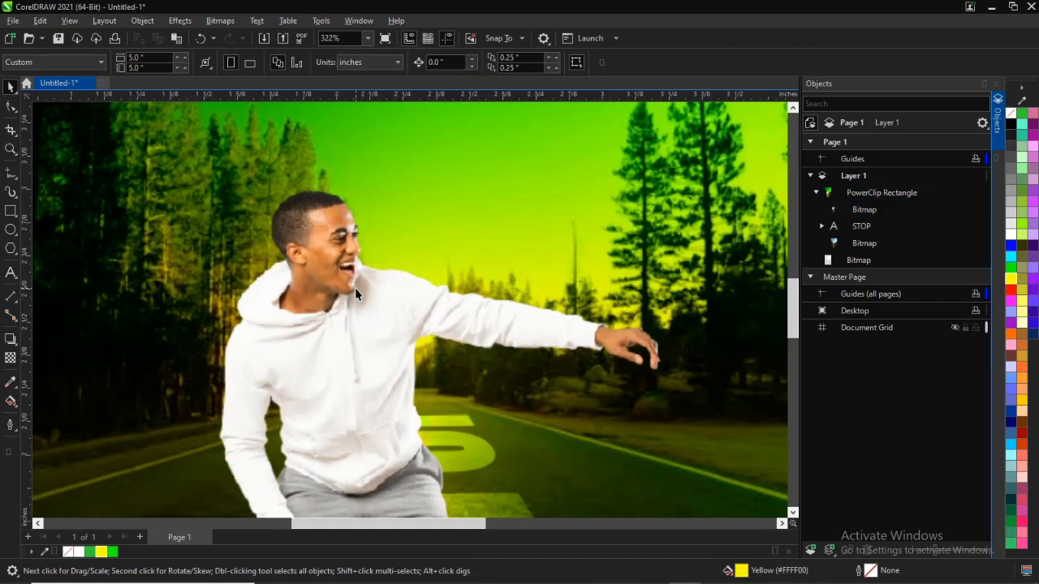
{"action": "left_click", "coordinate": [335, 251]}
{"action": "scroll", "coordinate": [335, 251], "scroll_direction": "up", "scroll_amount": 4}
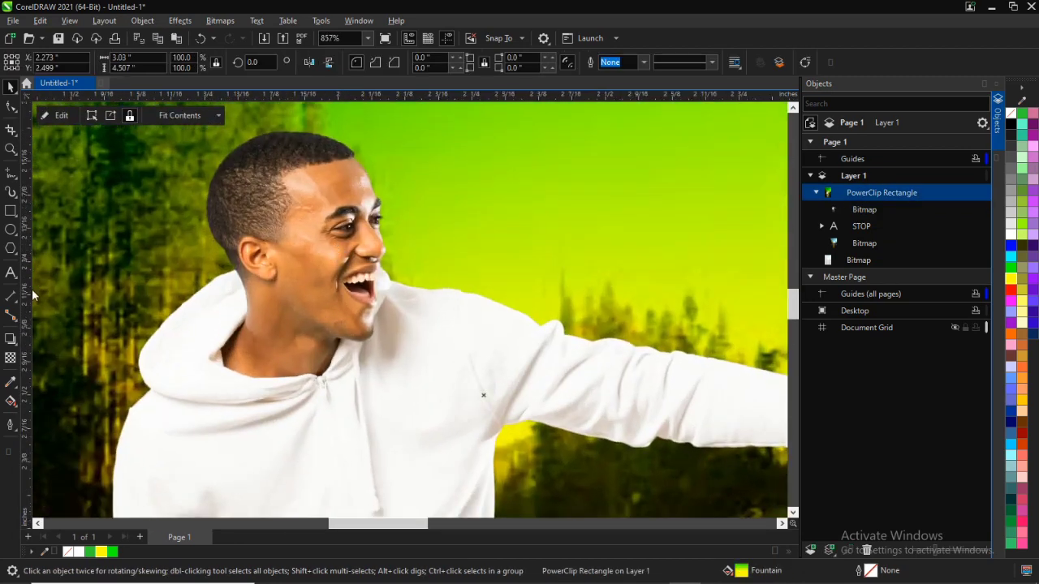
{"action": "left_click", "coordinate": [7, 235]}
{"action": "left_click_drag", "start_coordinate": [354, 171], "coordinate": [470, 350]}
{"action": "left_click_drag", "start_coordinate": [438, 261], "coordinate": [430, 242]}
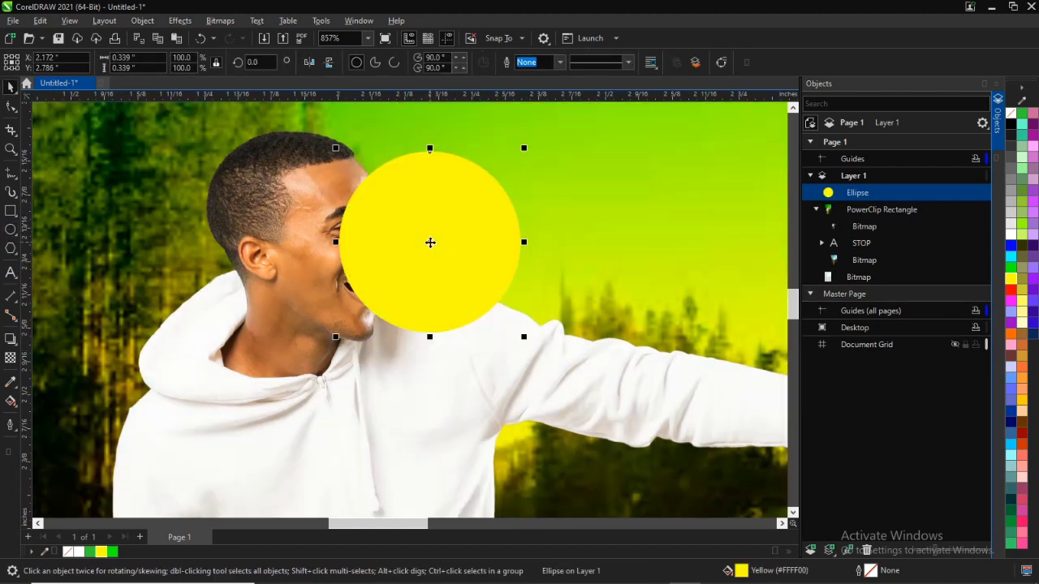
Step: Apply a Gaussian Blur with a radius of 21.4 pixels to the yellow circle
{"action": "left_click", "coordinate": [218, 21]}
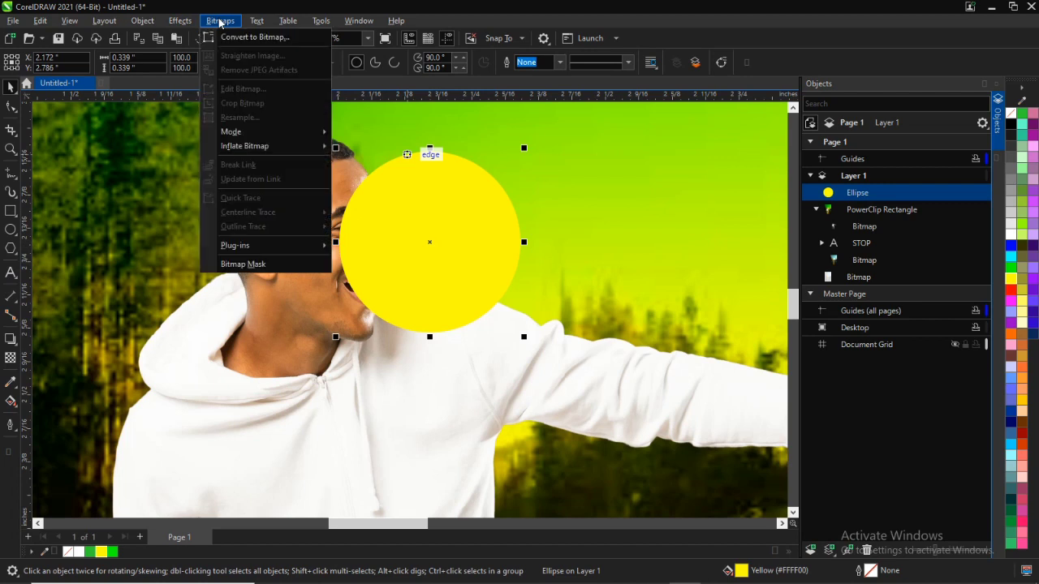
{"action": "mouse_move", "coordinate": [180, 21]}
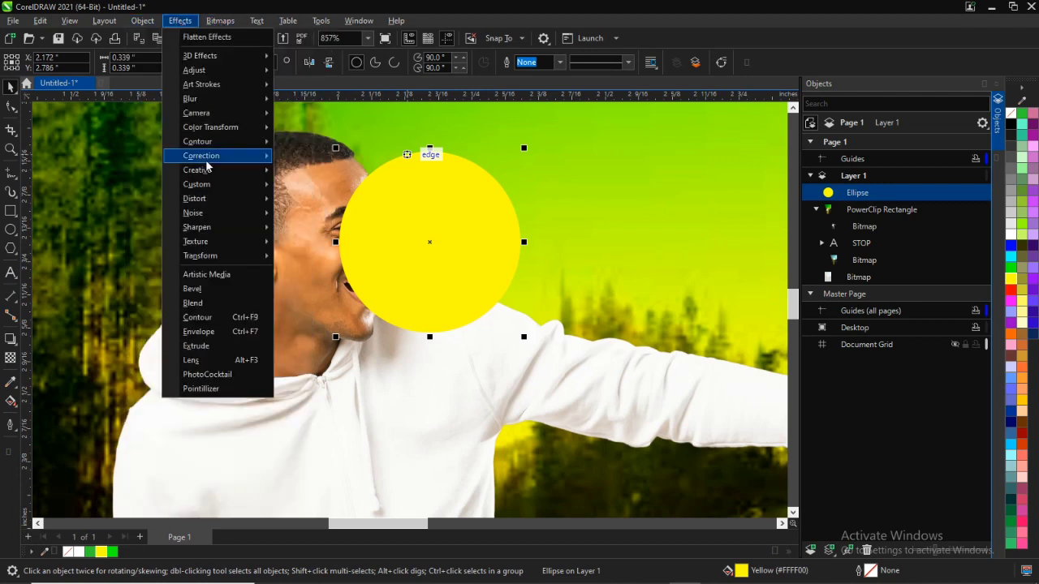
{"action": "mouse_move", "coordinate": [216, 99]}
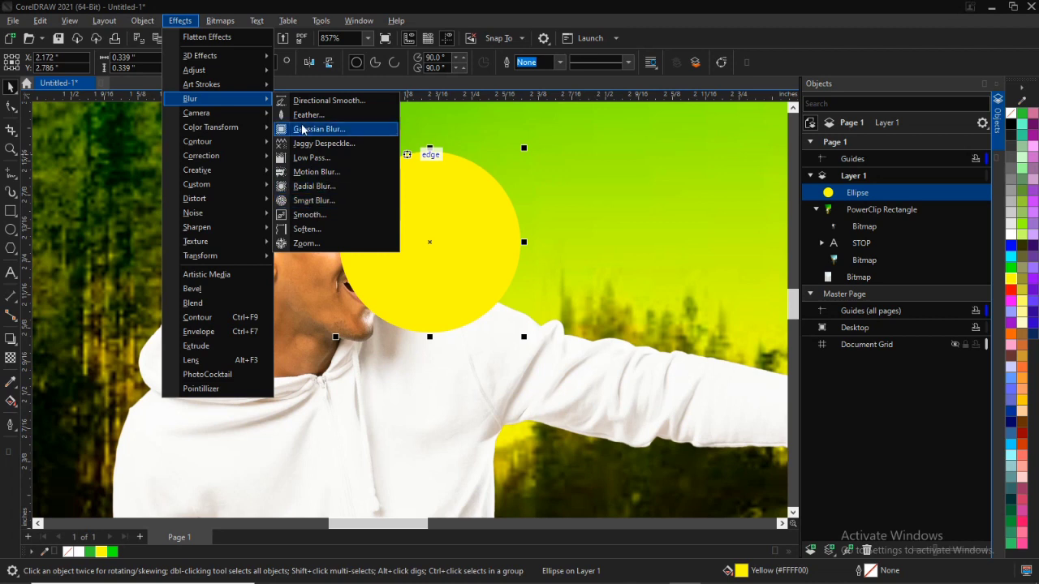
{"action": "left_click", "coordinate": [325, 131]}
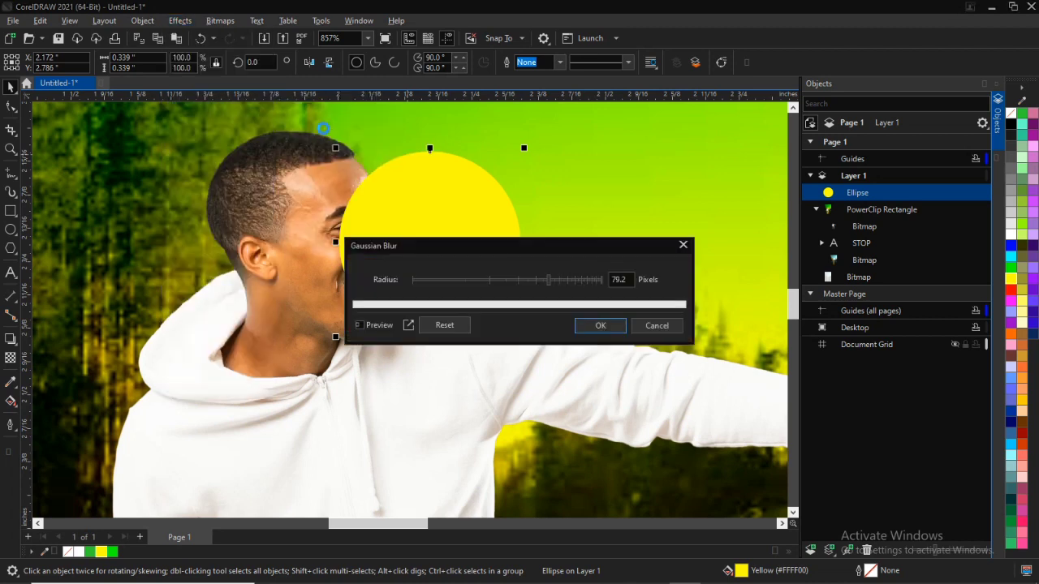
{"action": "left_click_drag", "start_coordinate": [485, 249], "coordinate": [627, 358]}
{"action": "left_click", "coordinate": [609, 353]}
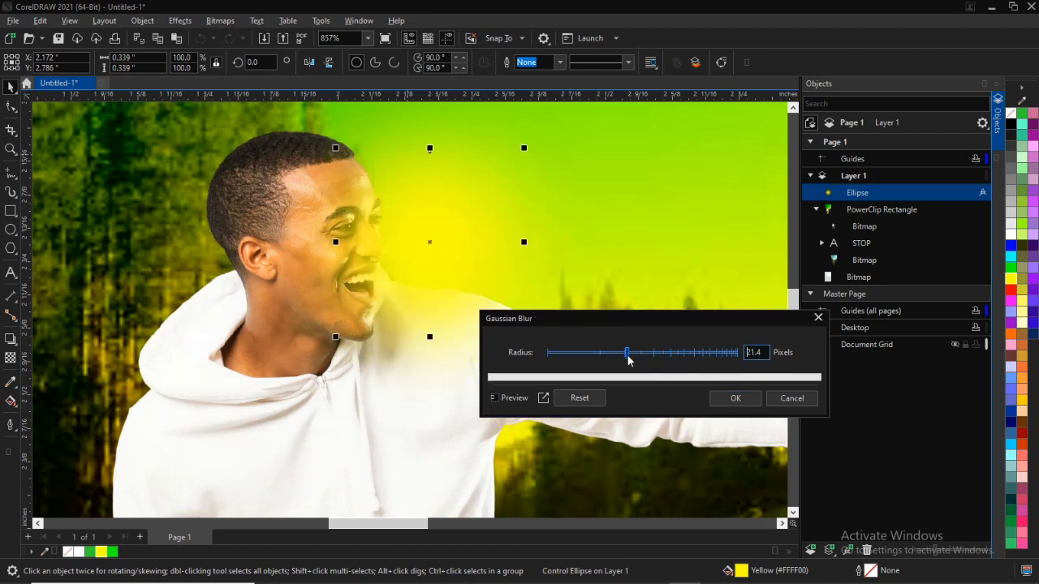
{"action": "left_click", "coordinate": [726, 398]}
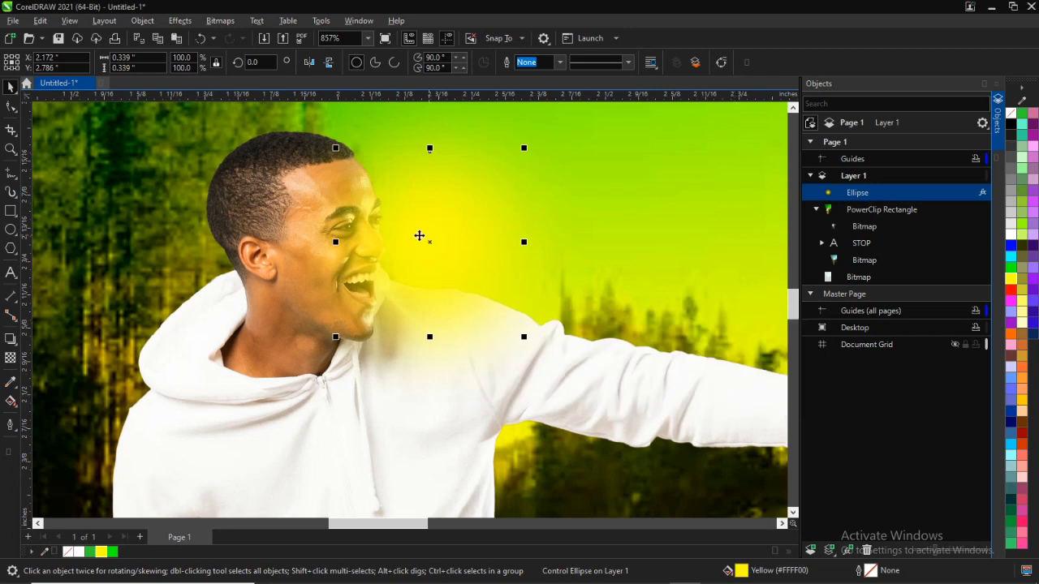
Step: Convert the blurred yellow circle to a 300 dpi bitmap in RGB Color (24-bit) mode
{"action": "left_click", "coordinate": [422, 233]}
{"action": "left_click", "coordinate": [235, 24]}
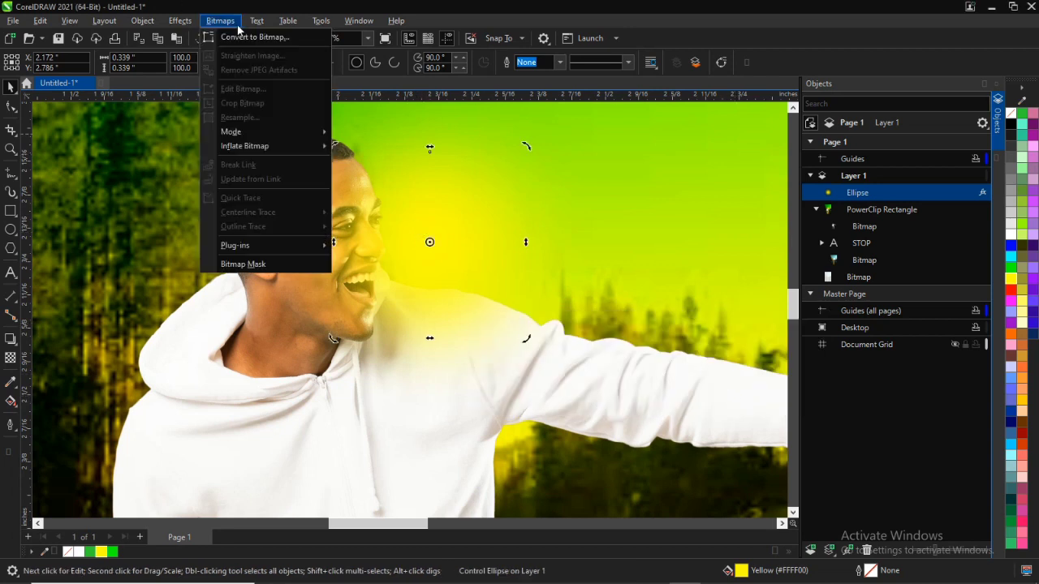
{"action": "left_click", "coordinate": [245, 37]}
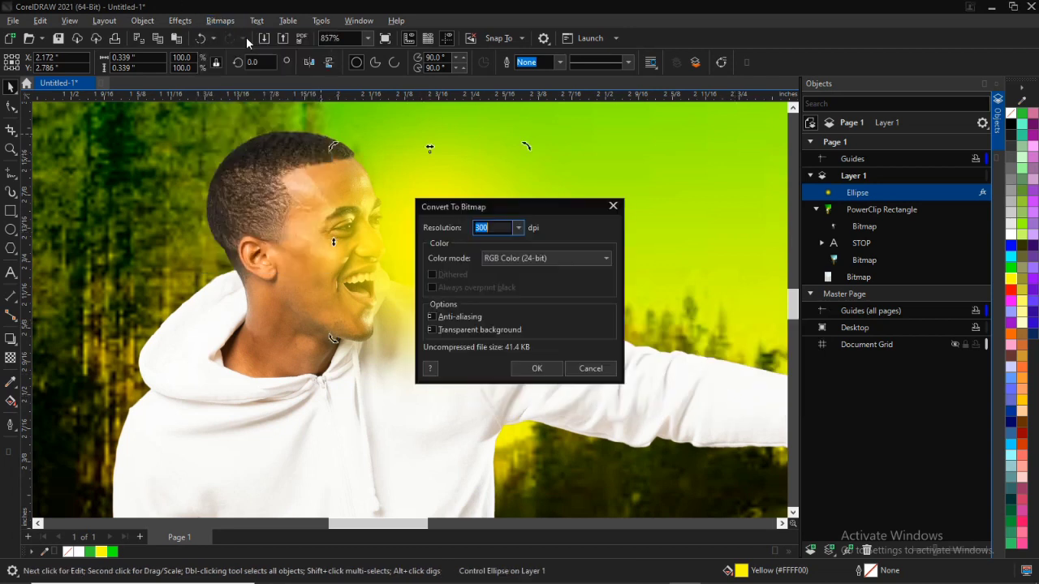
{"action": "left_click", "coordinate": [536, 370]}
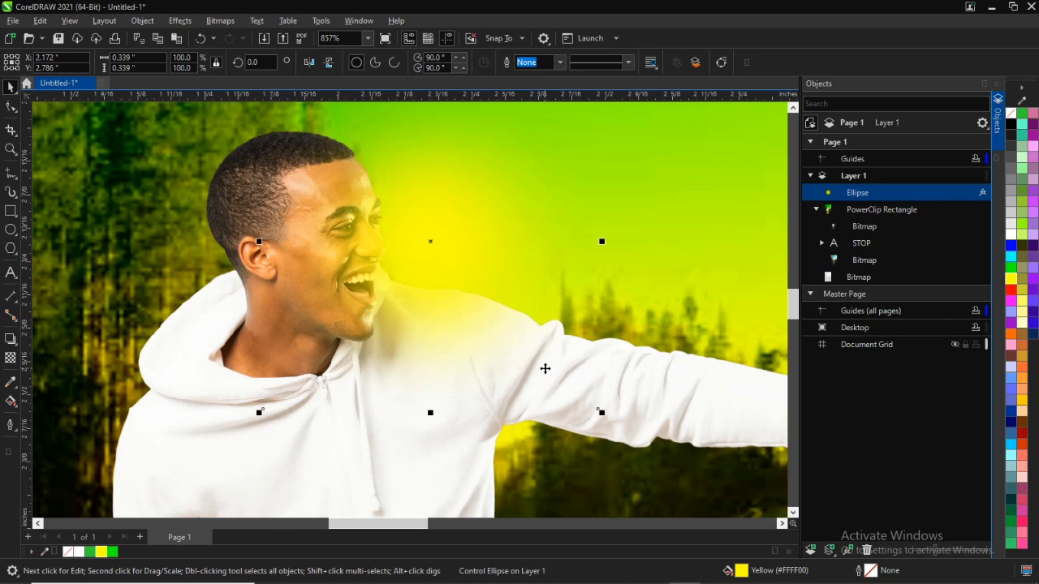
Step: Set the yellow glow bitmap's transparency merge mode to Overlay
{"action": "left_click", "coordinate": [9, 359]}
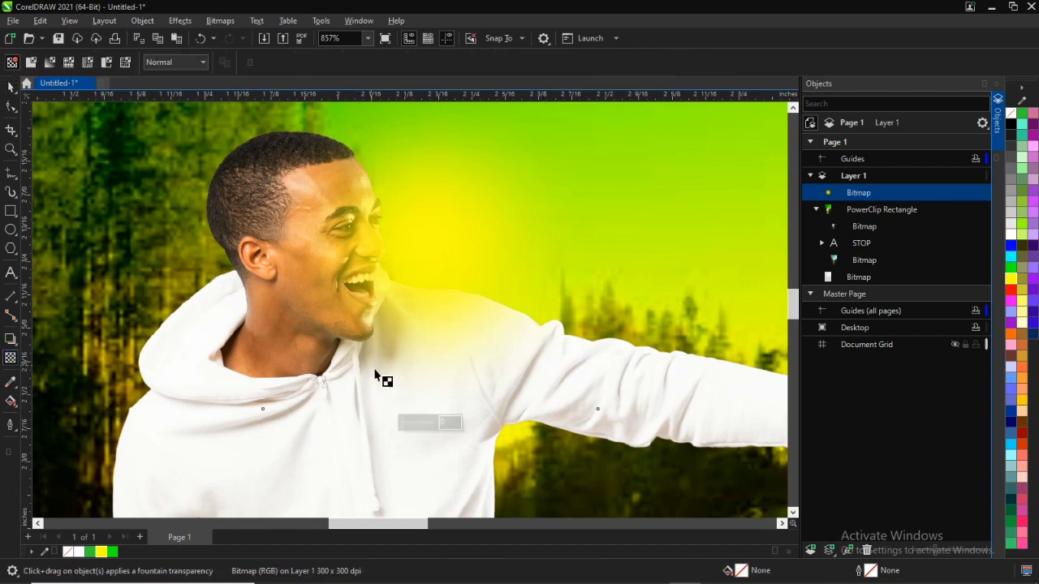
{"action": "left_click", "coordinate": [174, 62]}
{"action": "left_click", "coordinate": [165, 326]}
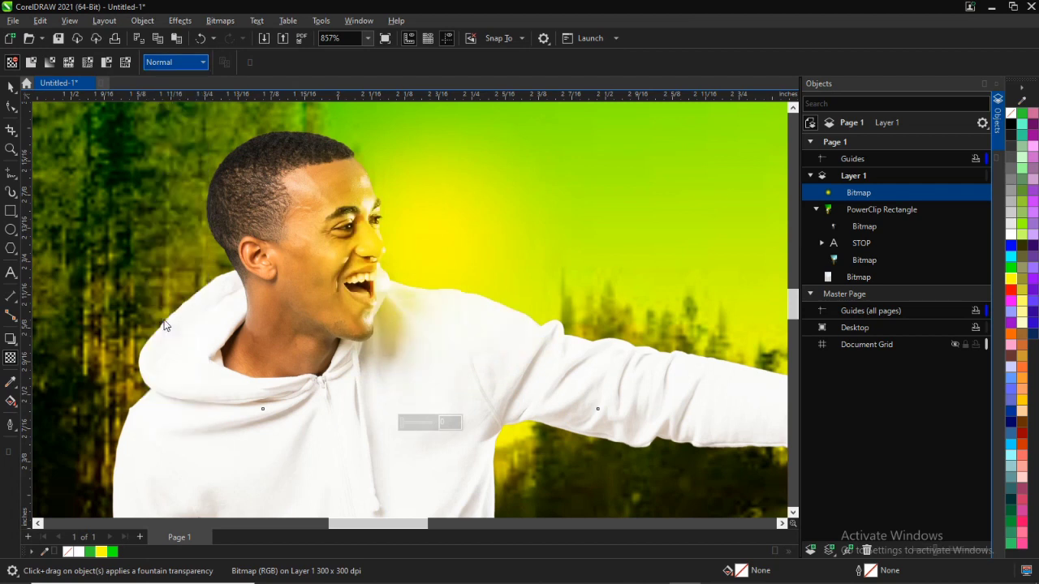
{"action": "left_click", "coordinate": [10, 85]}
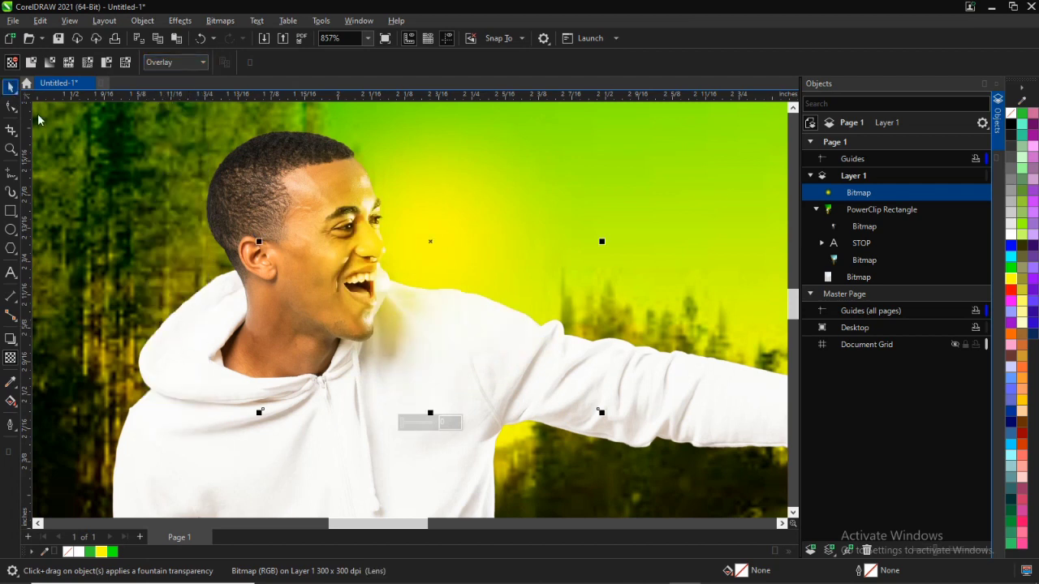
Step: Shift the yellow glow slightly away from the front of the face, centred at about X 2.22, Y 2.74 inches
{"action": "left_click_drag", "start_coordinate": [438, 257], "coordinate": [470, 254]}
{"action": "key", "text": "z"}
{"action": "right_click", "coordinate": [433, 246]}
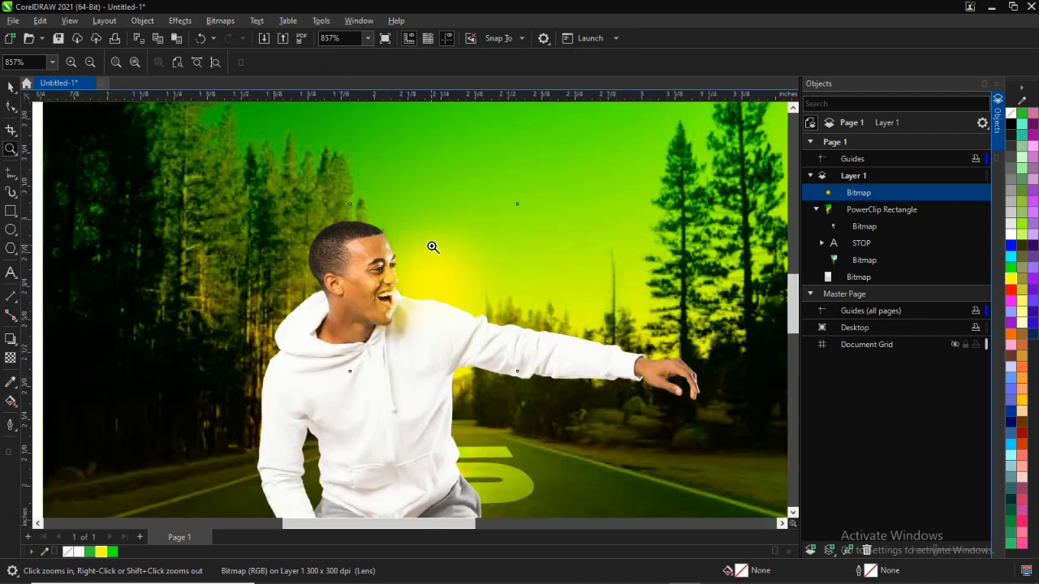
{"action": "right_click", "coordinate": [436, 274]}
{"action": "key", "text": "space"}
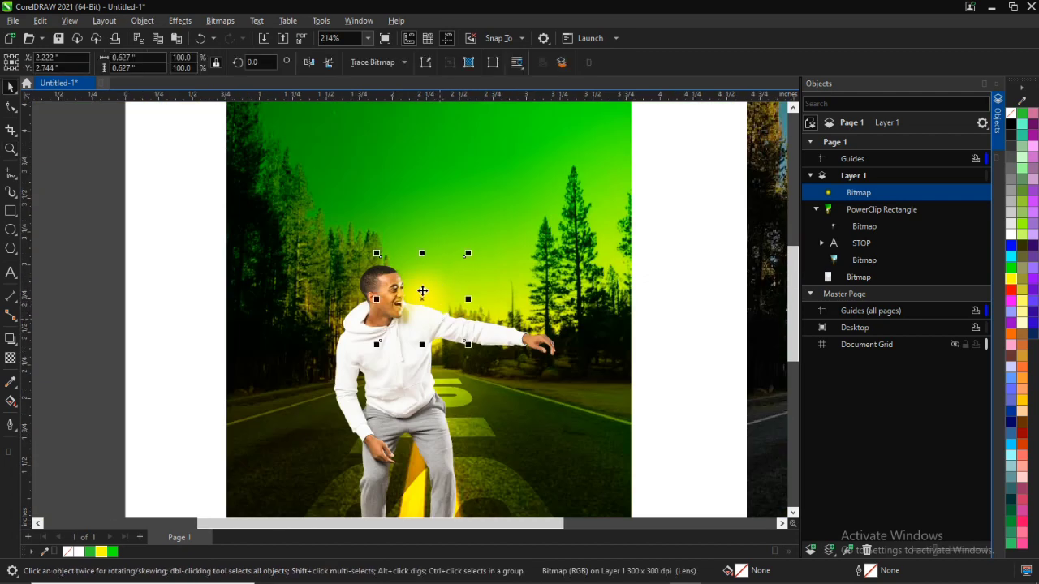
Step: Move the yellow glow behind the skateboarder's neck and hood, centred at about X 1.70, Y 2.65 inches
{"action": "scroll", "coordinate": [424, 299], "scroll_direction": "up", "scroll_amount": 4}
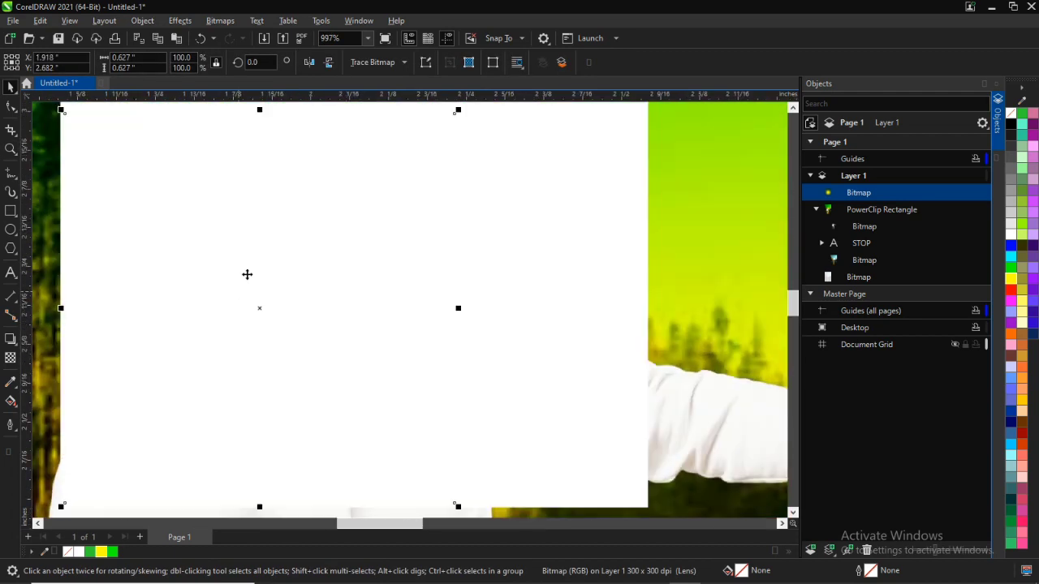
{"action": "scroll", "coordinate": [255, 286], "scroll_direction": "down", "scroll_amount": 1}
{"action": "left_click_drag", "start_coordinate": [257, 290], "coordinate": [186, 304]}
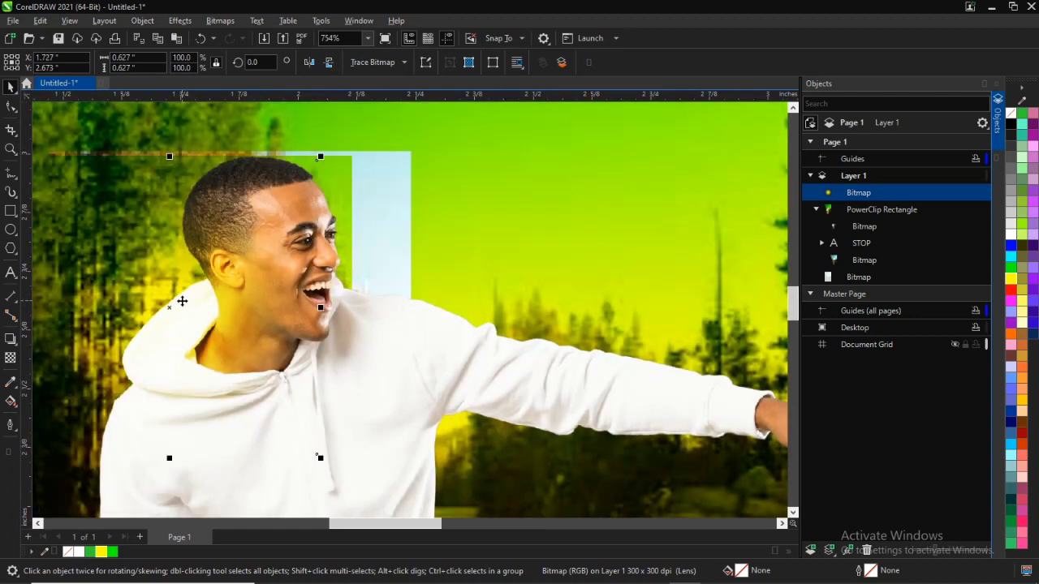
{"action": "scroll", "coordinate": [182, 301], "scroll_direction": "down", "scroll_amount": 5}
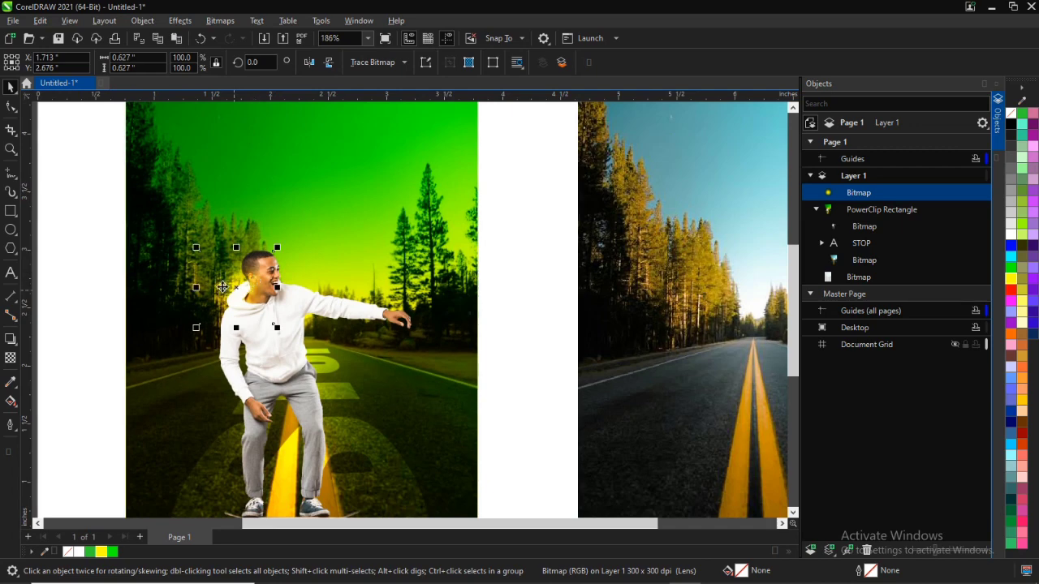
{"action": "scroll", "coordinate": [222, 285], "scroll_direction": "up", "scroll_amount": 4}
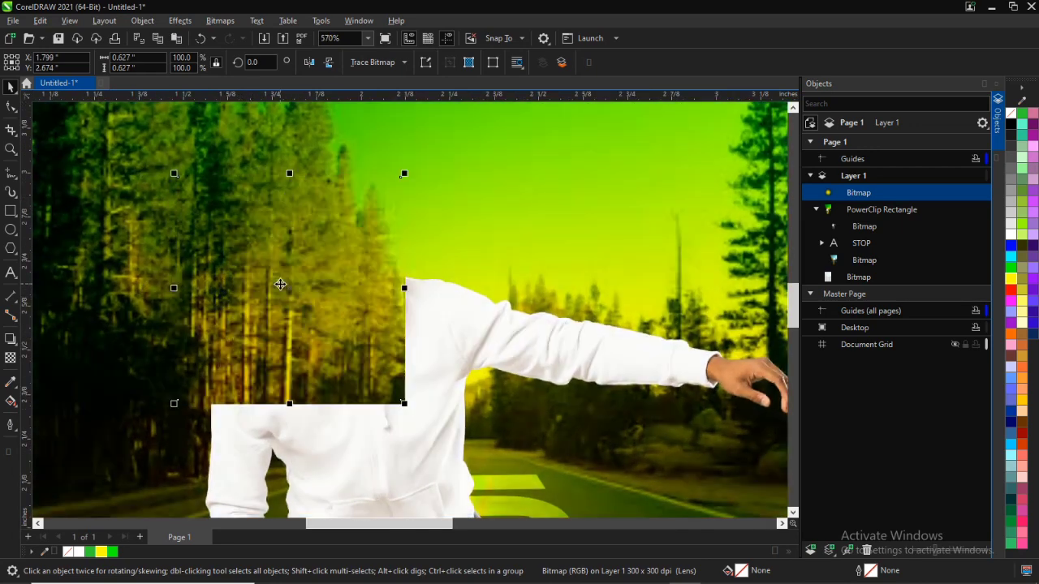
{"action": "left_click_drag", "start_coordinate": [280, 284], "coordinate": [248, 305]}
{"action": "key", "text": "z"}
{"action": "key", "text": "space"}
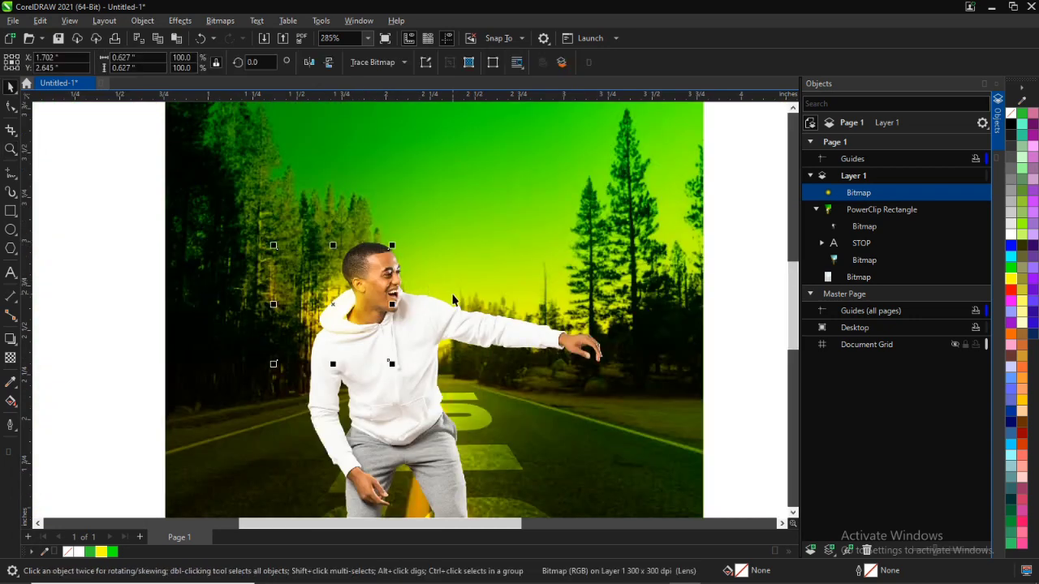
Step: Move the original road photo close beside the green composition, and group all objects on the page
{"action": "key", "text": "F4"}
{"action": "left_click", "coordinate": [85, 222]}
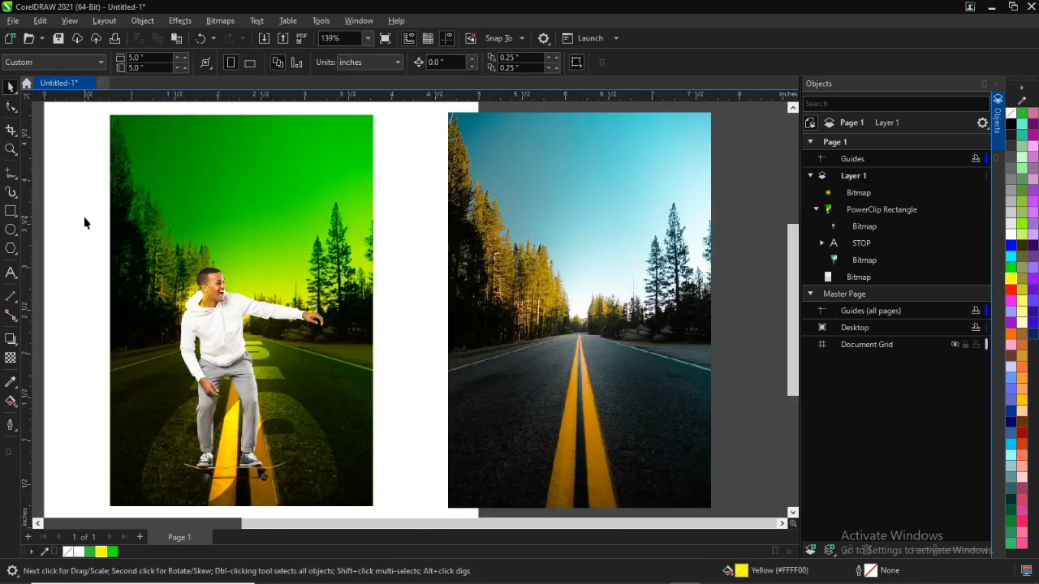
{"action": "scroll", "coordinate": [225, 300], "scroll_direction": "up", "scroll_amount": 1}
{"action": "scroll", "coordinate": [226, 299], "scroll_direction": "down", "scroll_amount": 2}
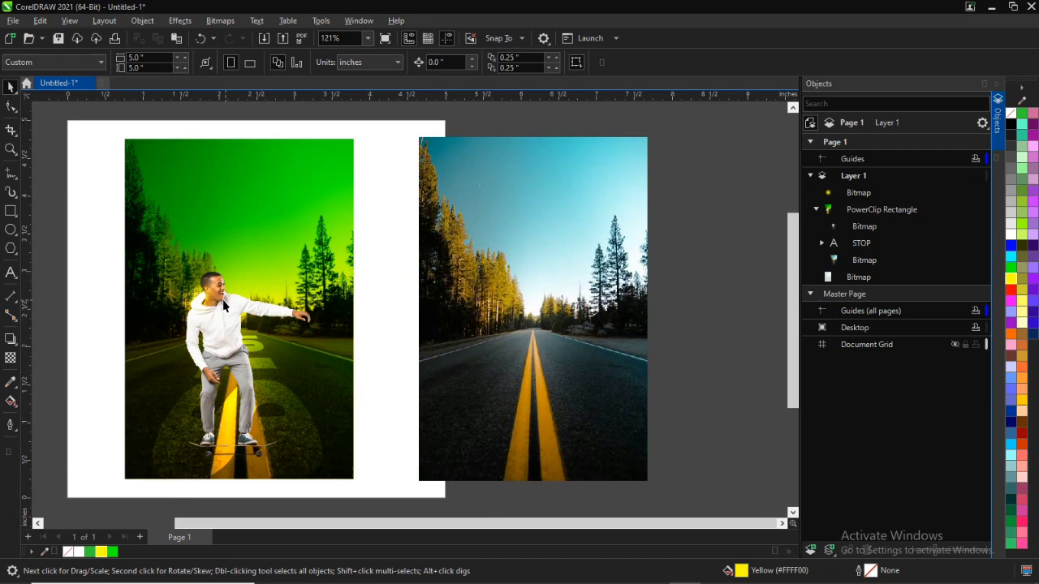
{"action": "left_click_drag", "start_coordinate": [512, 249], "coordinate": [457, 250]}
{"action": "left_click", "coordinate": [473, 126]}
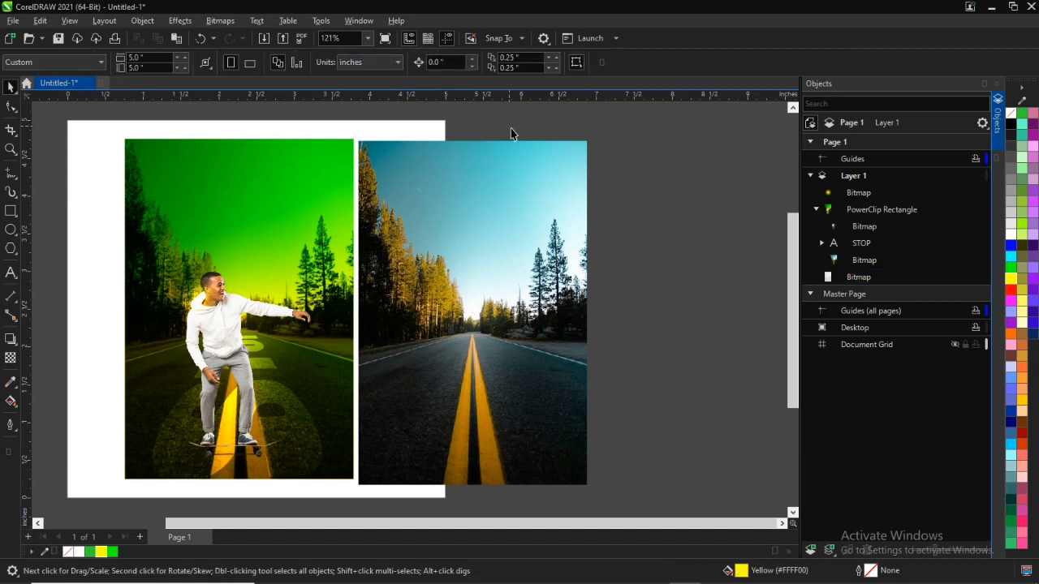
{"action": "key", "text": "ctrl+a"}
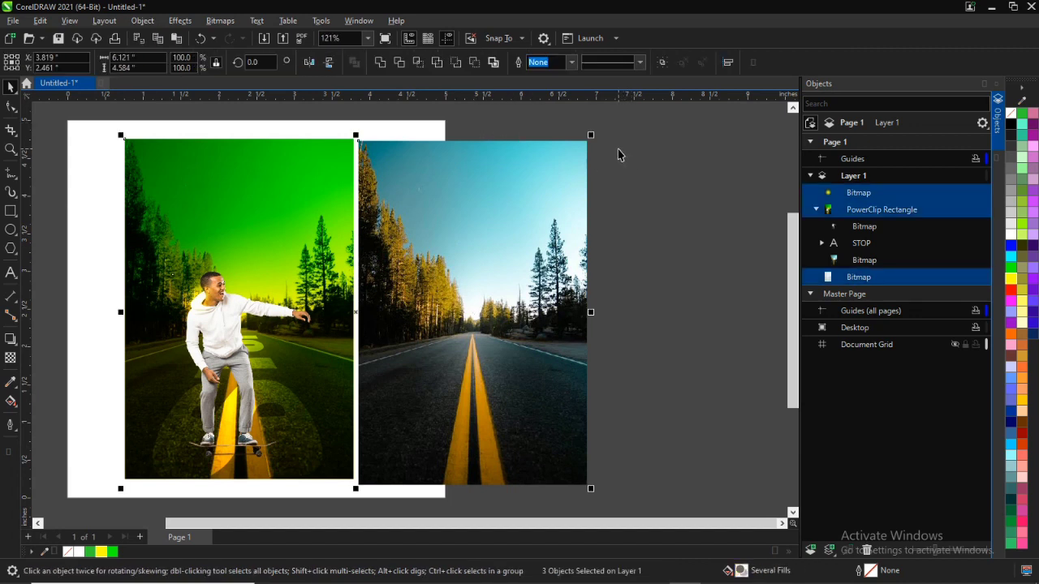
{"action": "key", "text": "ctrl+g"}
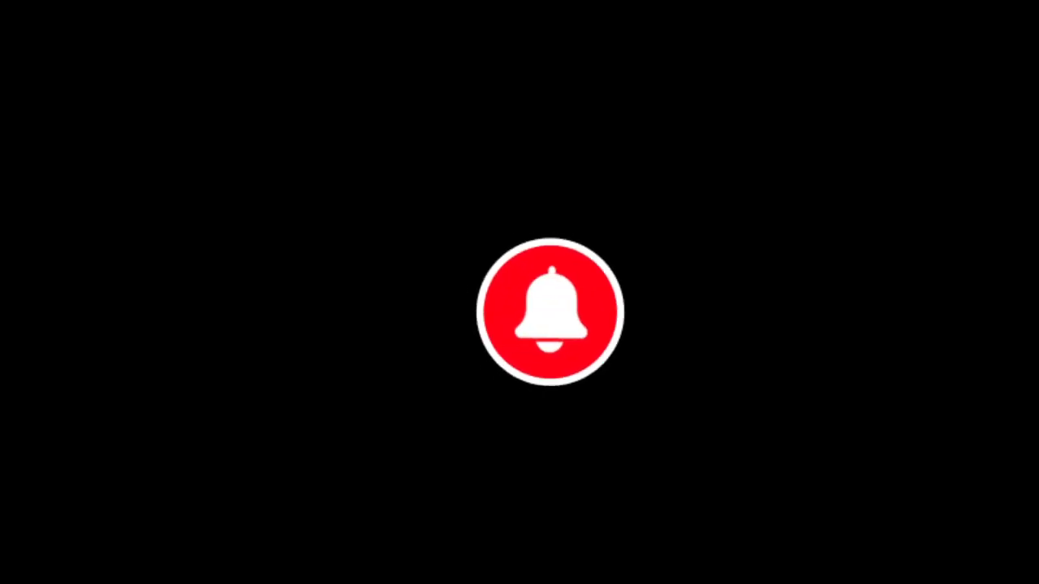